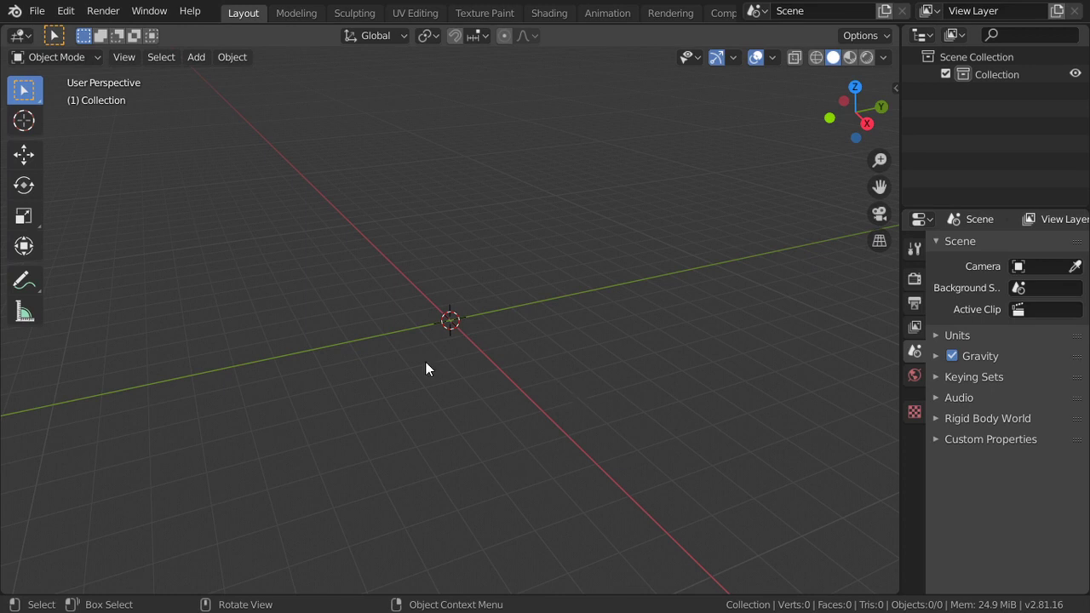
- Select the freehand Annotate tool and scribble three strokes at the upper left
left_click(36, 280)
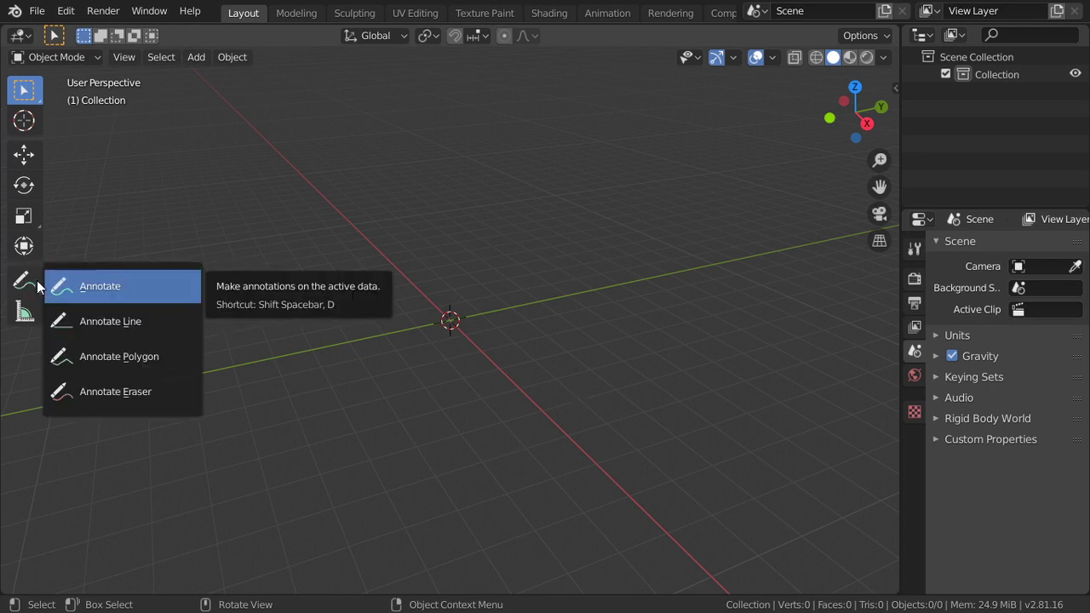
key("Escape")
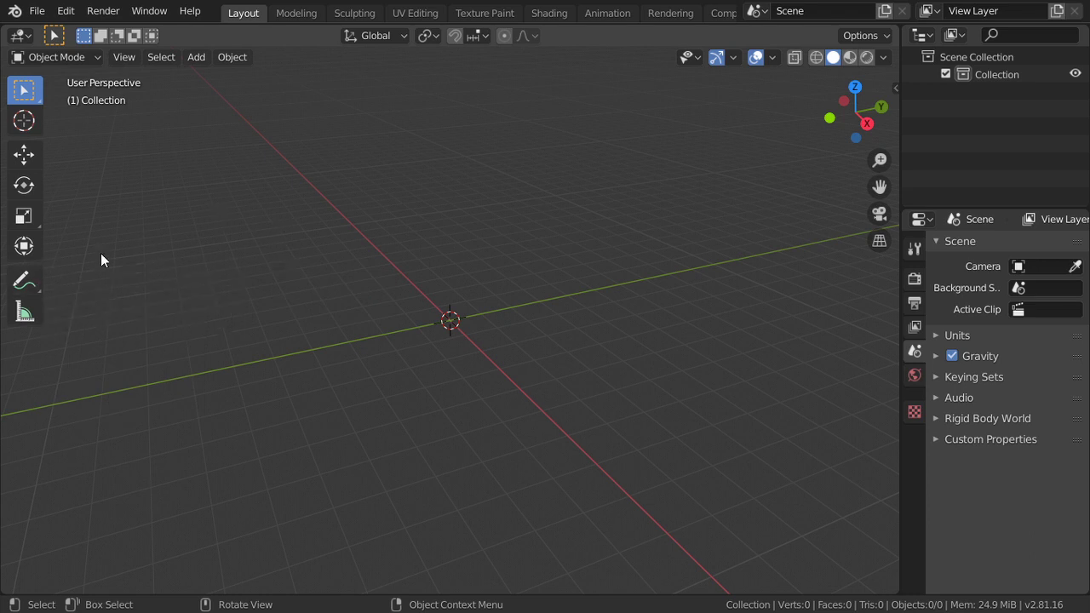
left_click(36, 280)
mouse_move(93, 132)
left_mouse_down()
mouse_move(109, 224)
mouse_move(162, 266)
left_mouse_up()
mouse_move(138, 297)
left_mouse_down()
mouse_move(177, 312)
mouse_move(198, 338)
left_mouse_up()
left_click_drag(189, 362, 192, 373)
- Annotate a zigzag M-shape, then hand-letter A, N, B, C and D across the viewport
mouse_move(247, 186)
left_mouse_down()
mouse_move(248, 268)
mouse_move(289, 227)
mouse_move(352, 220)
left_mouse_up()
mouse_move(420, 274)
left_mouse_down()
mouse_move(430, 204)
mouse_move(445, 287)
mouse_move(433, 289)
mouse_move(425, 280)
mouse_move(464, 243)
left_mouse_up()
mouse_move(539, 212)
left_mouse_down()
mouse_move(541, 271)
mouse_move(540, 198)
mouse_move(571, 266)
left_mouse_up()
left_click_drag(586, 223, 593, 271)
mouse_move(610, 196)
left_mouse_down()
mouse_move(604, 247)
mouse_move(658, 271)
left_mouse_up()
left_click_drag(714, 209, 730, 266)
mouse_move(753, 206)
left_mouse_down()
mouse_move(754, 271)
mouse_move(820, 235)
mouse_move(774, 278)
left_mouse_up()
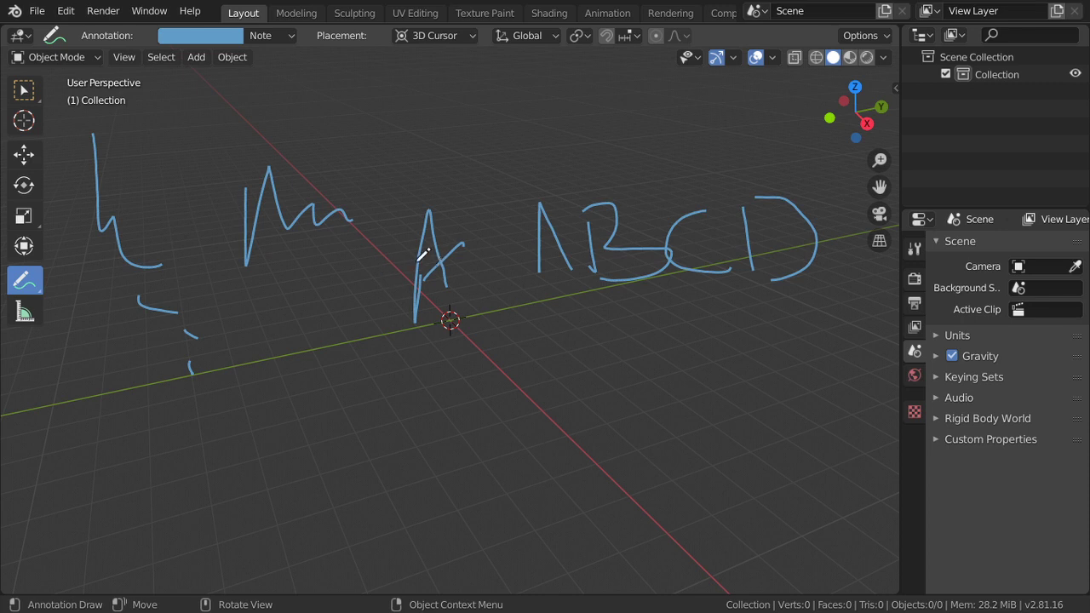
- Remove the Note annotation layer from the sidebar's Tool tab, erasing every scribble
key("n")
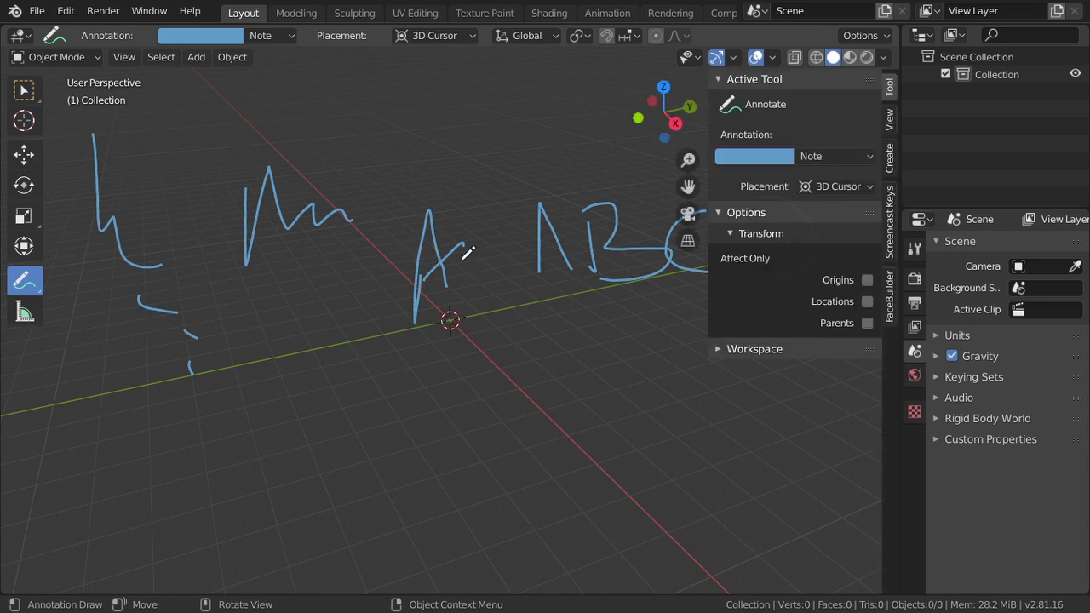
left_click(840, 157)
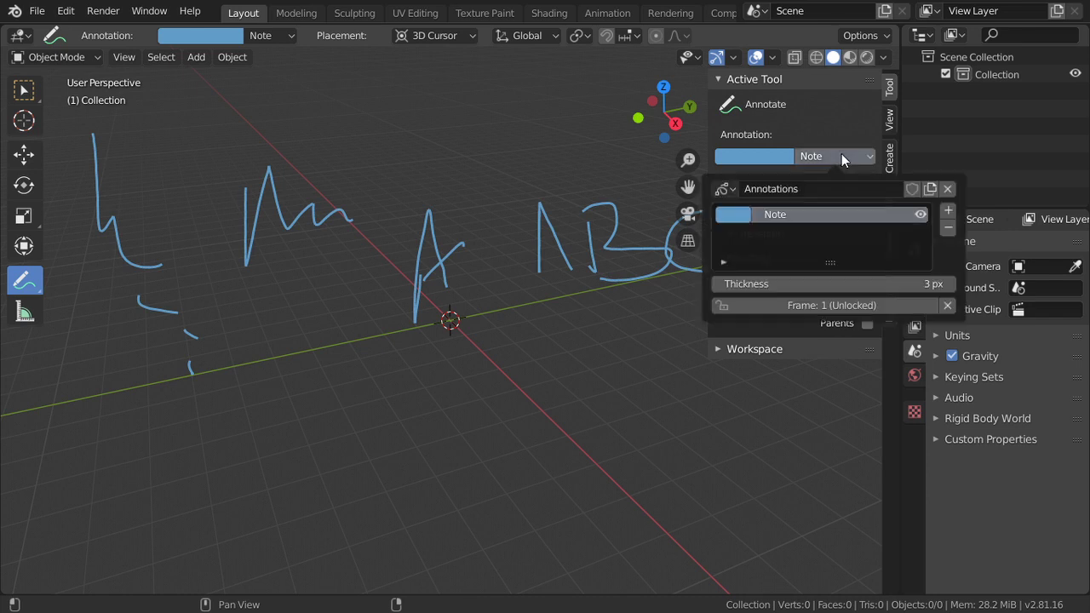
left_click(941, 228)
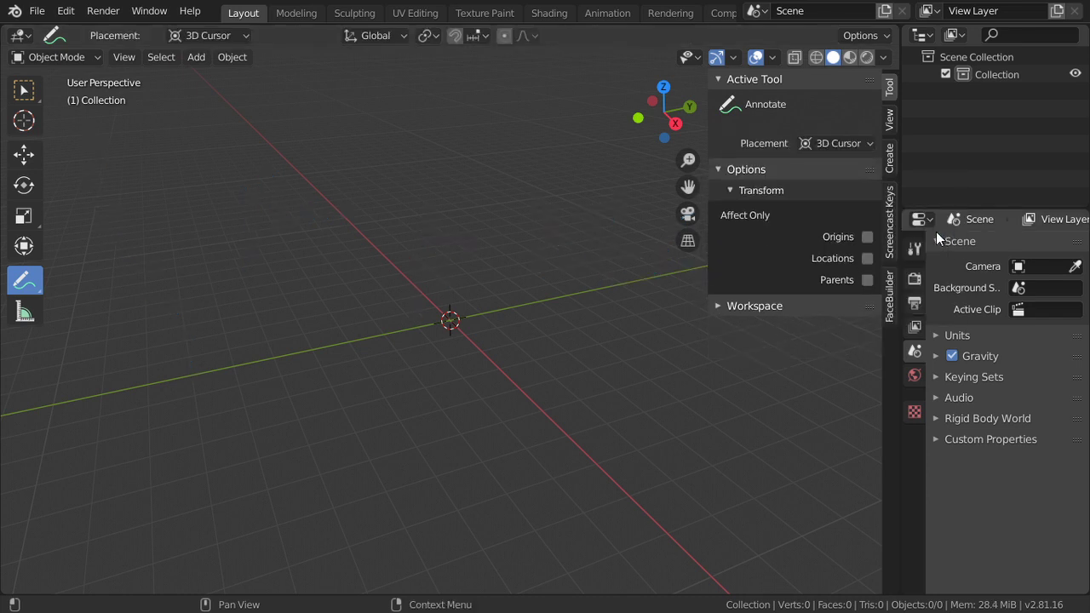
key("n")
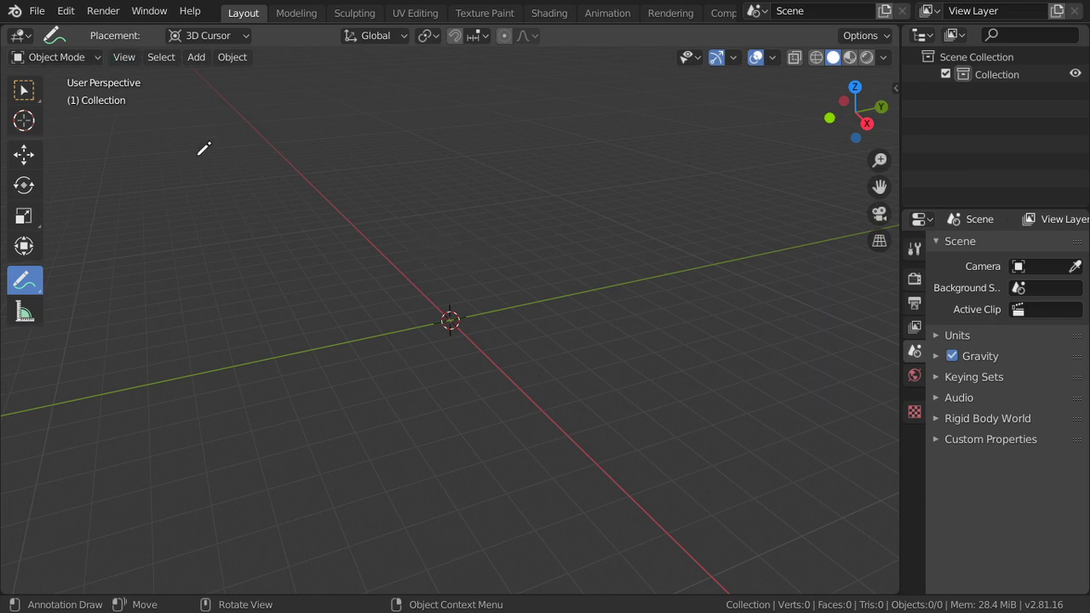
- Switch to the Select Box tool and set a front orthographic view
left_click(25, 93)
key("KP_5")
key("KP_1")
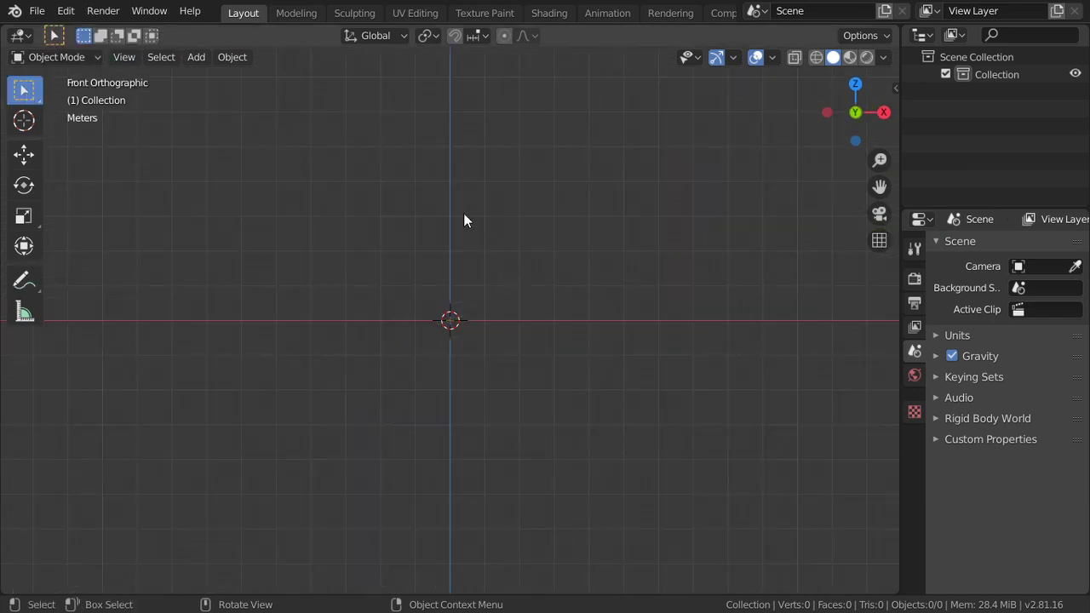
- Add a blank Grease Pencil object named GPencil and put it in Draw mode
key("shift+a")
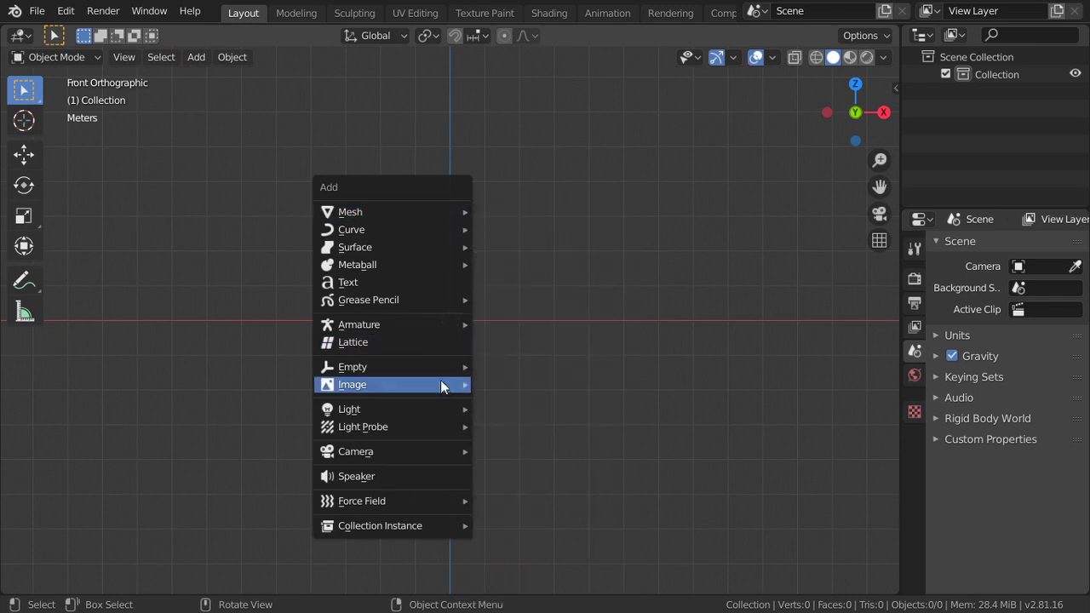
mouse_move(443, 299)
left_click(504, 300)
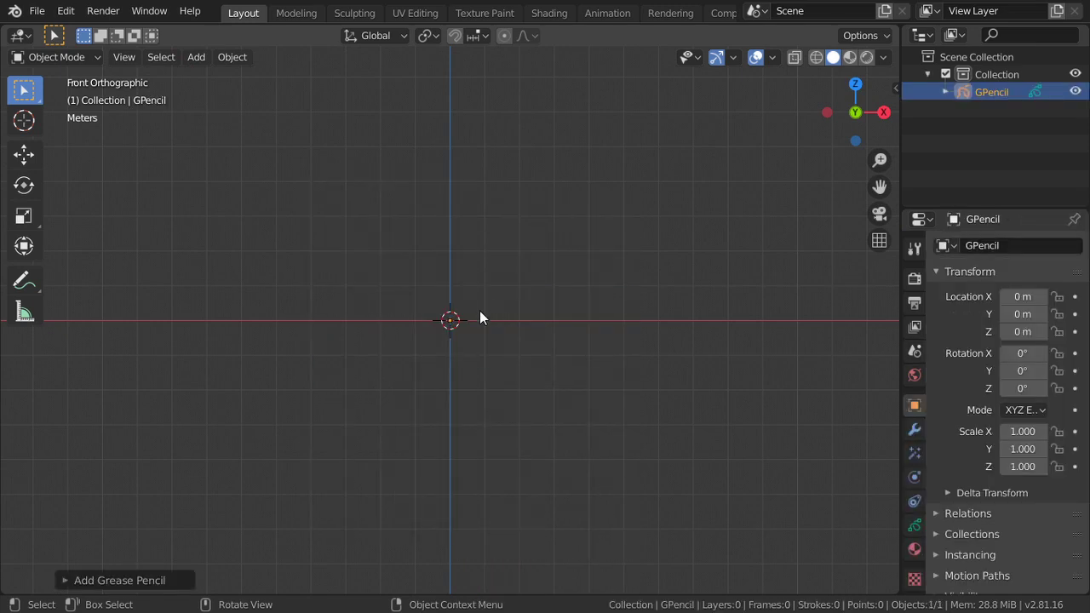
left_click(87, 56)
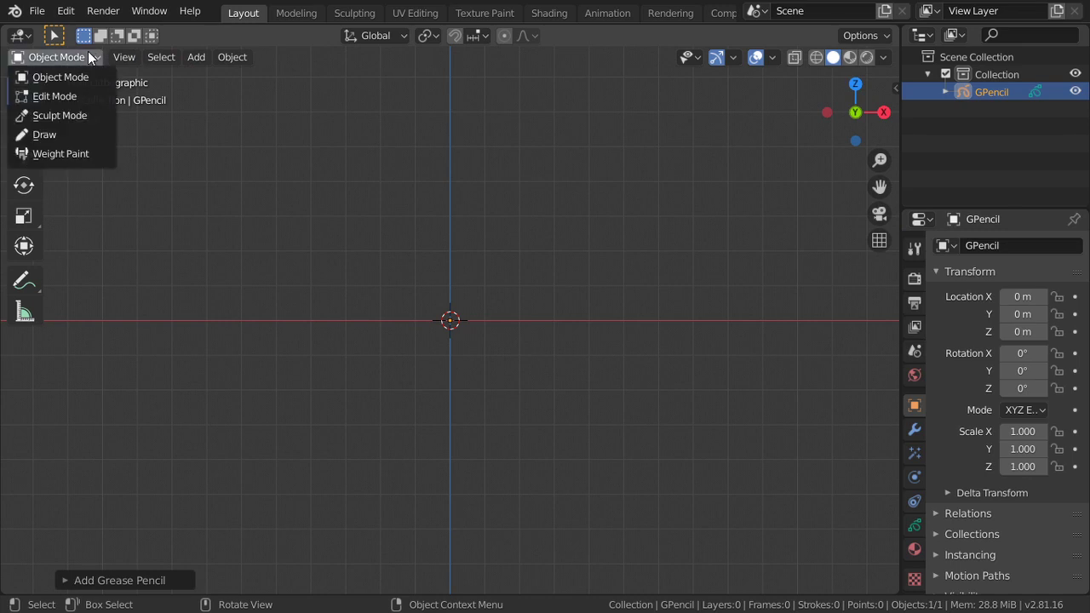
left_click(45, 134)
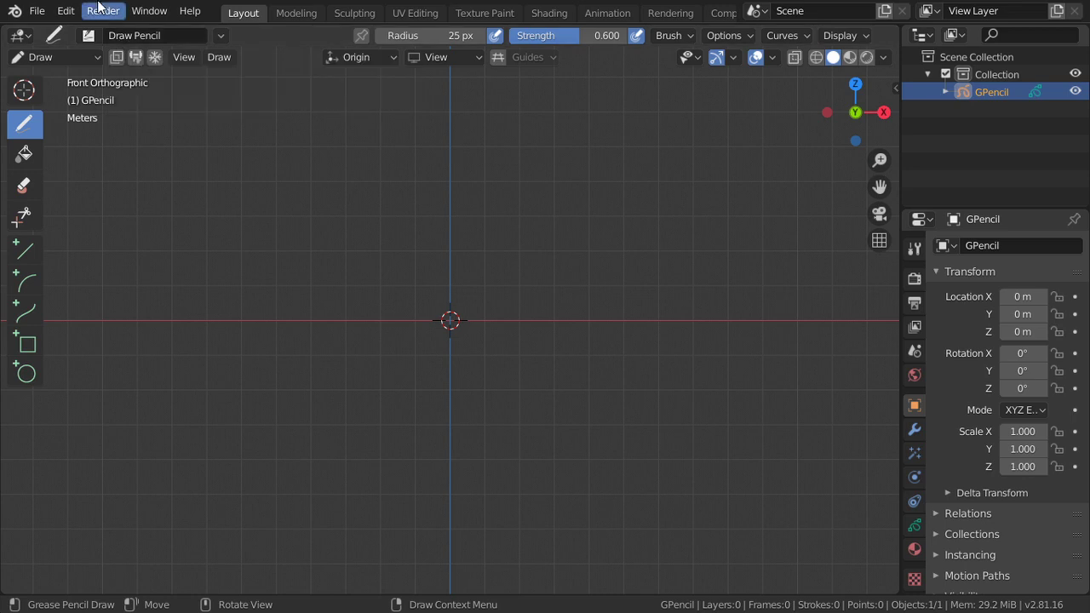
- With the Draw Ink brush, draw a hook at upper left and two zigzags on the right
left_click(91, 34)
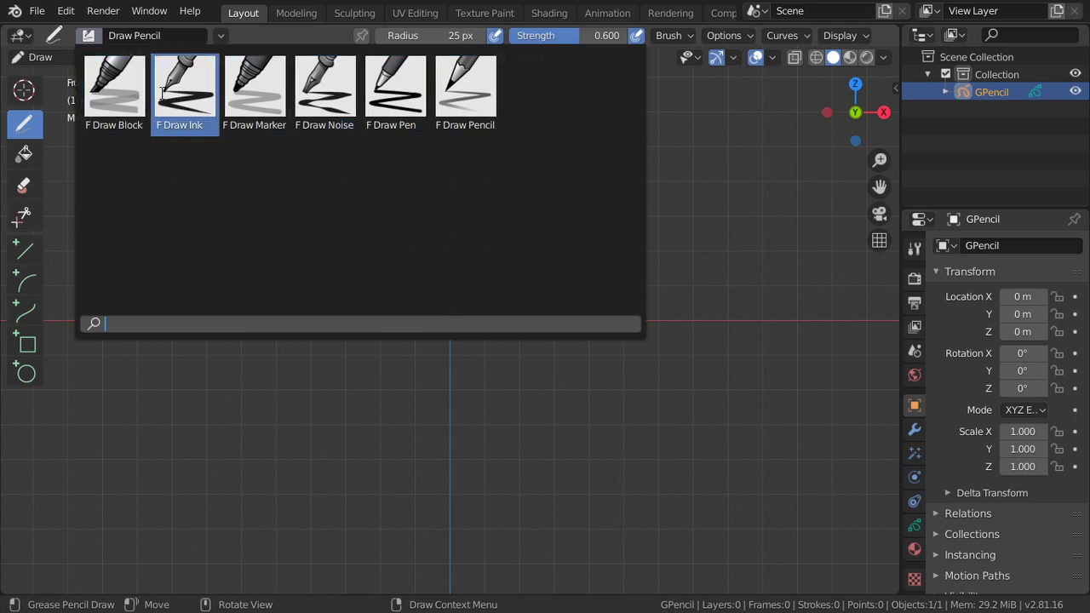
left_click(163, 94)
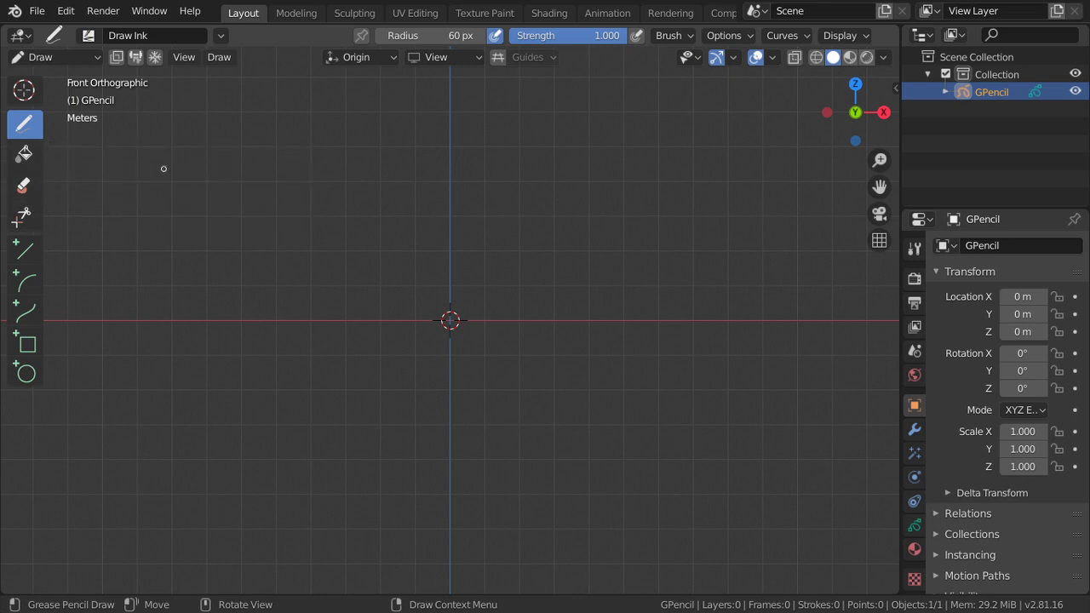
left_click_drag(145, 150, 195, 275)
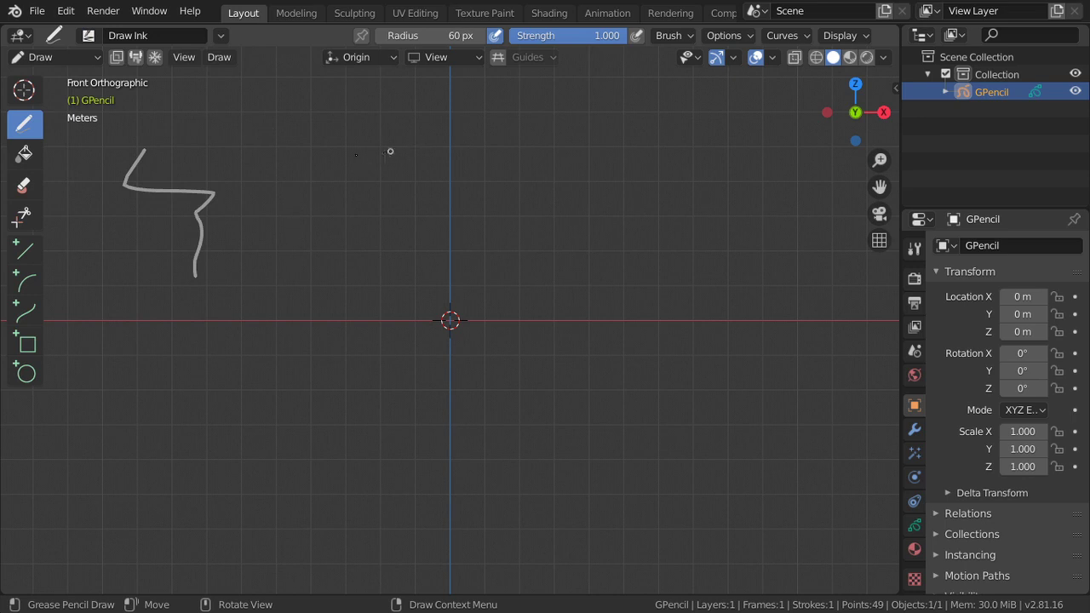
mouse_move(831, 146)
left_mouse_down()
mouse_move(604, 161)
mouse_move(667, 230)
left_mouse_up()
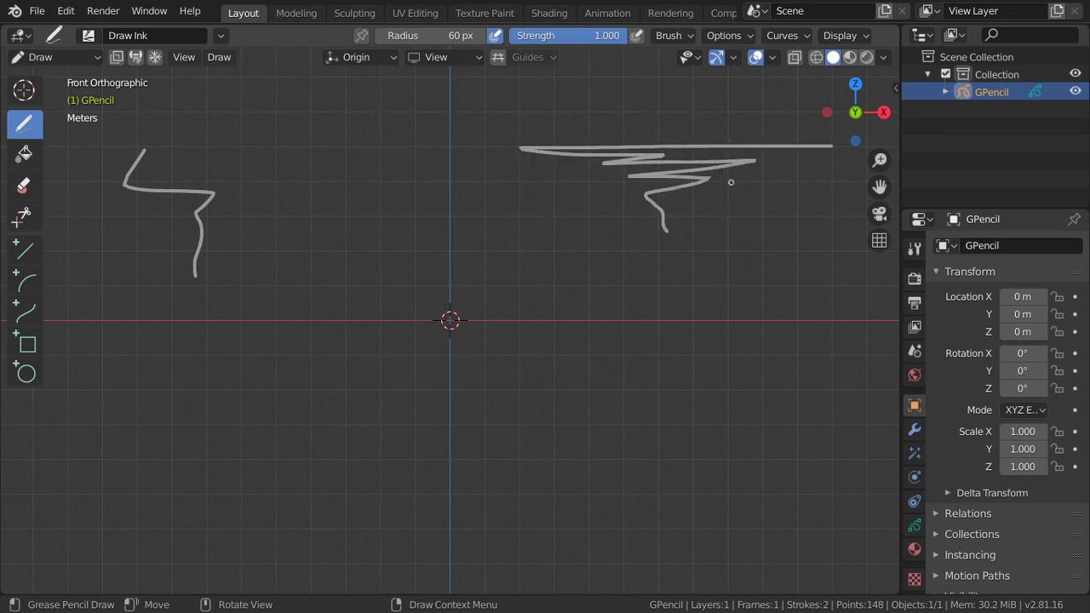
mouse_move(848, 299)
left_mouse_down()
mouse_move(649, 305)
mouse_move(758, 342)
mouse_move(727, 400)
left_mouse_up()
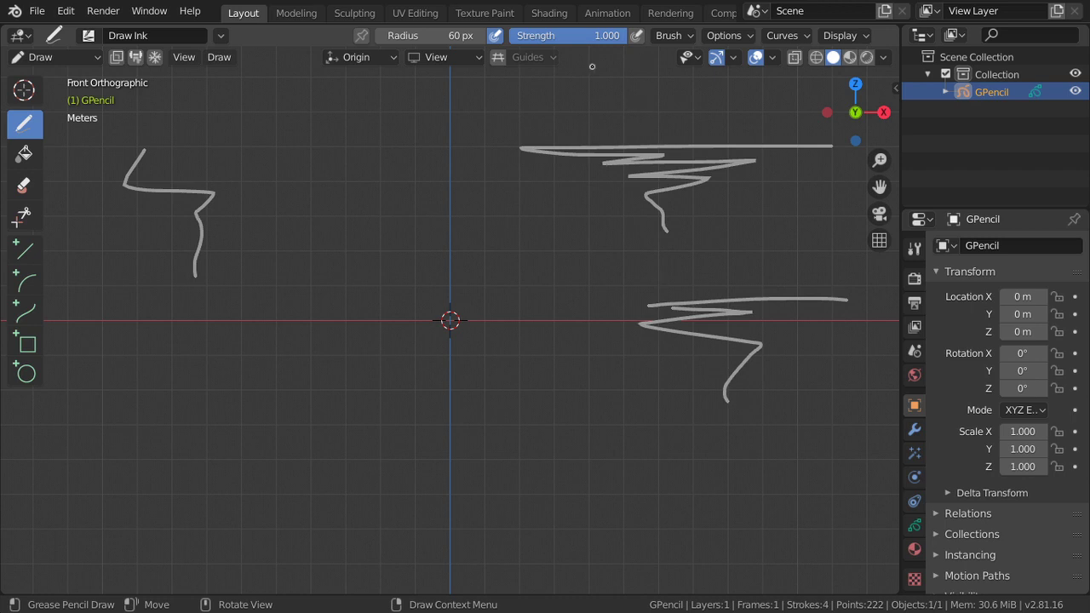
- Disable stroke Post-Processing and draw zigzags at the lower right and bottom centre
left_click(726, 36)
left_click(648, 219)
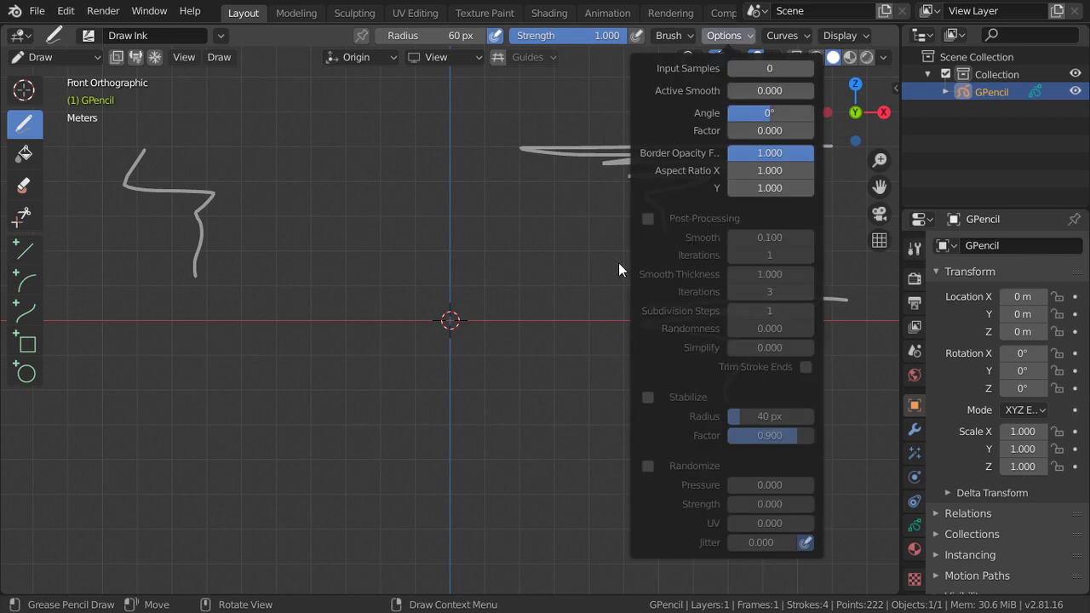
mouse_move(788, 462)
left_mouse_down()
mouse_move(714, 545)
mouse_move(717, 558)
left_mouse_up()
mouse_move(780, 433)
left_mouse_down()
mouse_move(548, 452)
mouse_move(703, 496)
mouse_move(710, 558)
left_mouse_up()
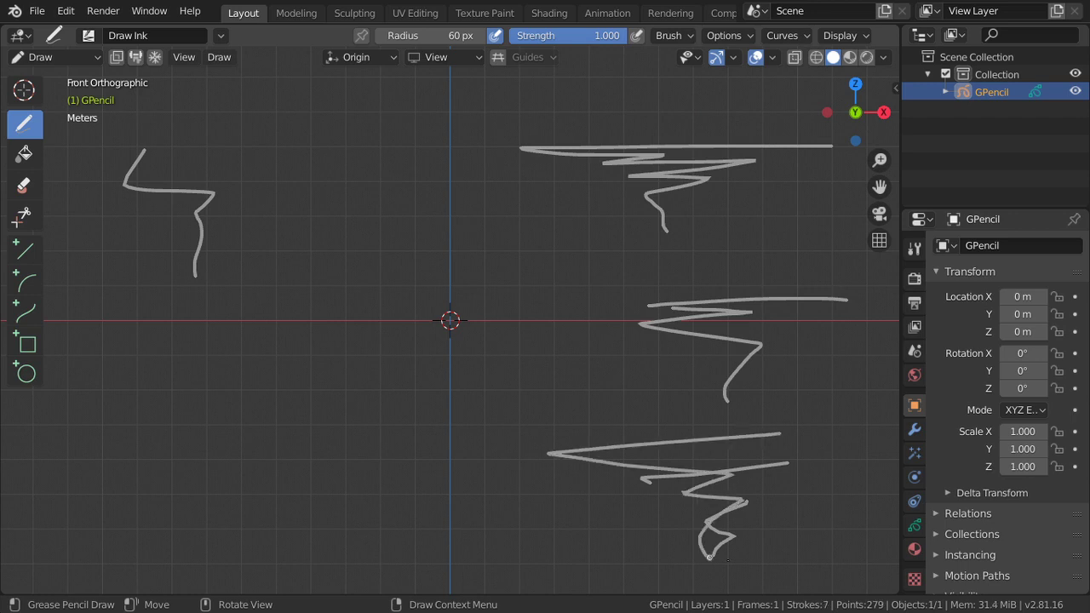
mouse_move(540, 496)
left_mouse_down()
mouse_move(492, 524)
mouse_move(408, 537)
mouse_move(305, 508)
mouse_move(283, 513)
left_mouse_up()
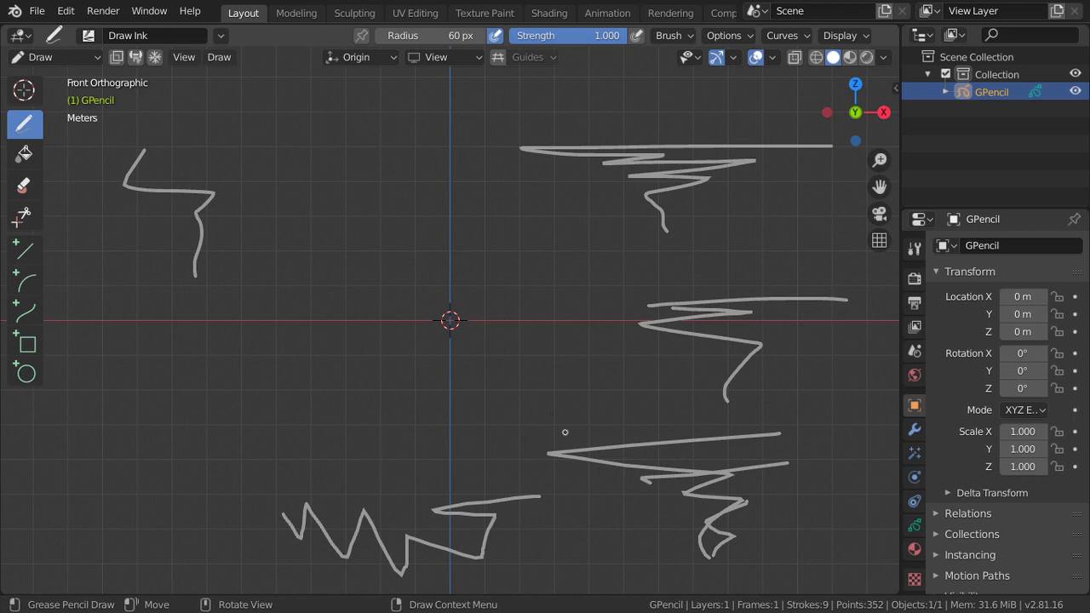
- Re-enable Post-Processing and draw two more strokes below the centre
left_click(721, 35)
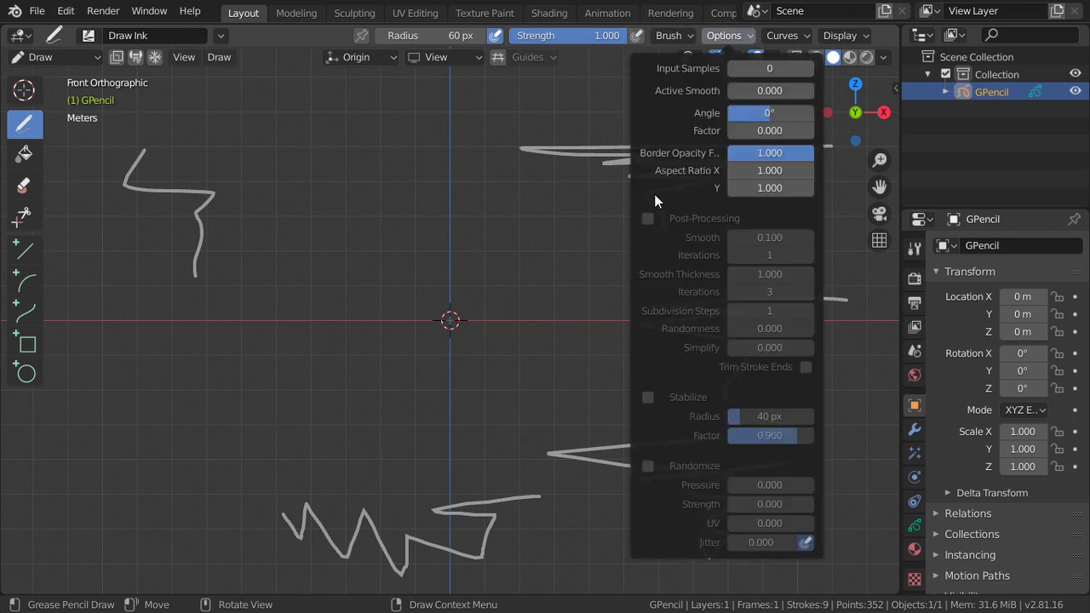
left_click(648, 219)
left_click_drag(517, 348, 484, 420)
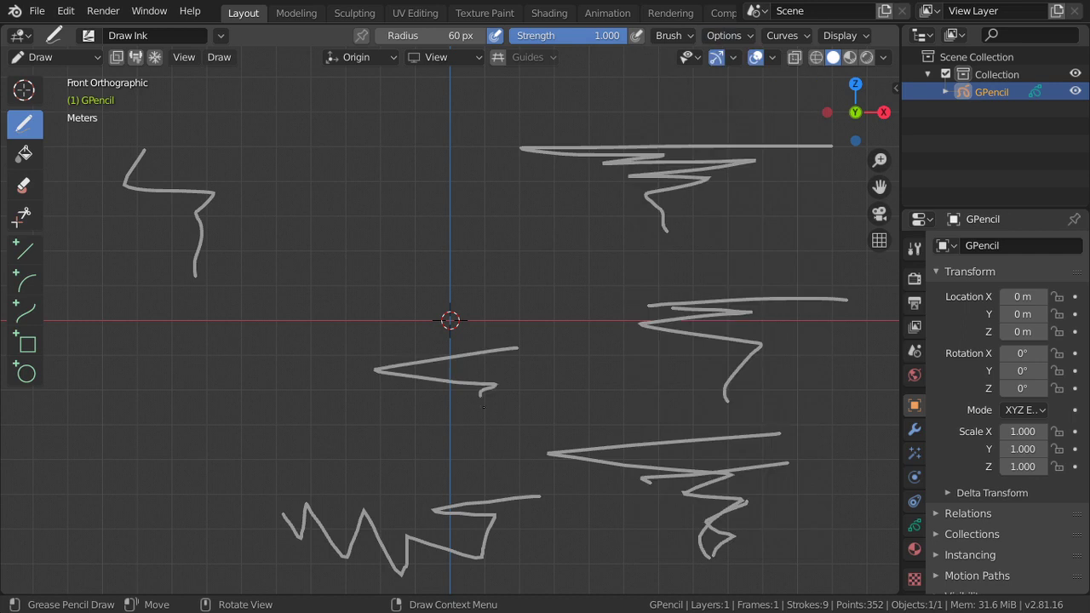
mouse_move(392, 418)
left_mouse_down()
mouse_move(314, 448)
mouse_move(366, 498)
left_mouse_up()
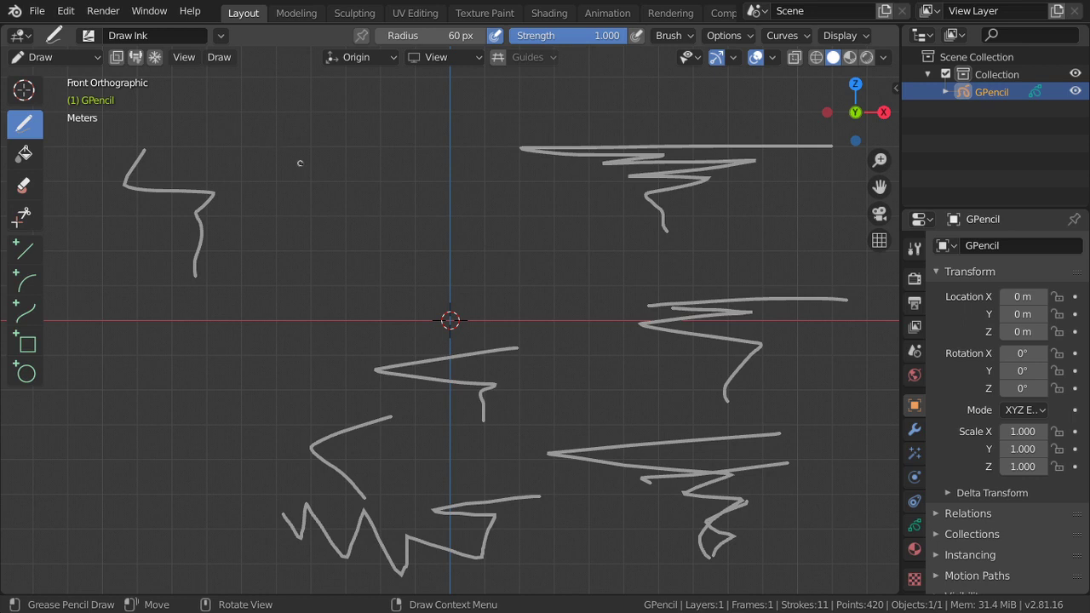
- Enlarge the brush radius to 242 px and draw a thick S-shaped stroke left of centre
key("f")
left_click(534, 187)
left_click_drag(392, 189, 353, 349)
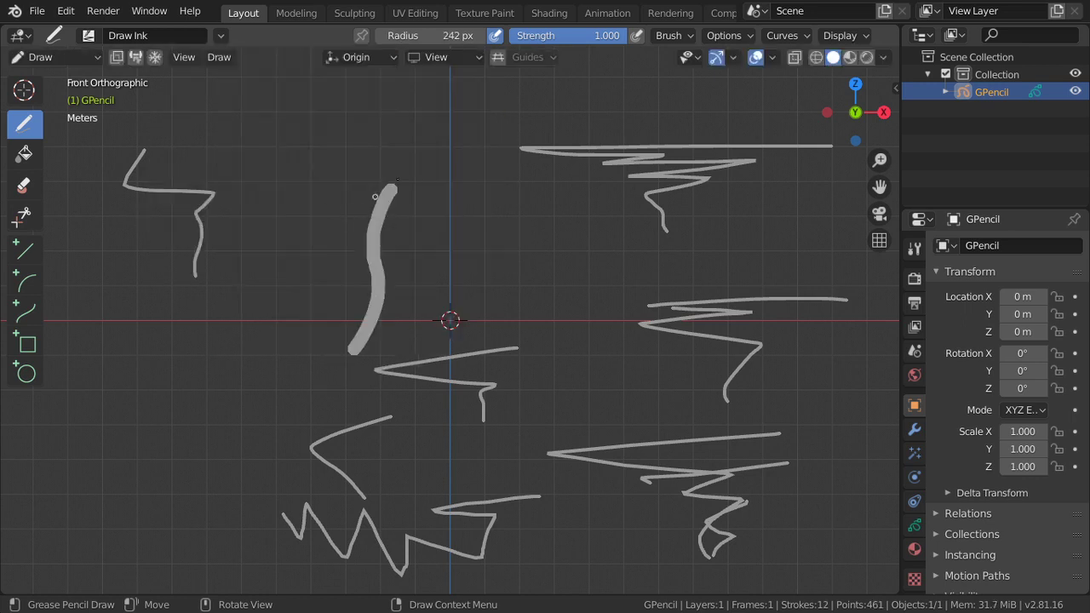
- Set the brush radius to 10 px and draw two thin vertical lines right of centre
mouse_move(434, 35)
left_mouse_down()
mouse_move(405, 35)
mouse_move(476, 33)
left_mouse_up()
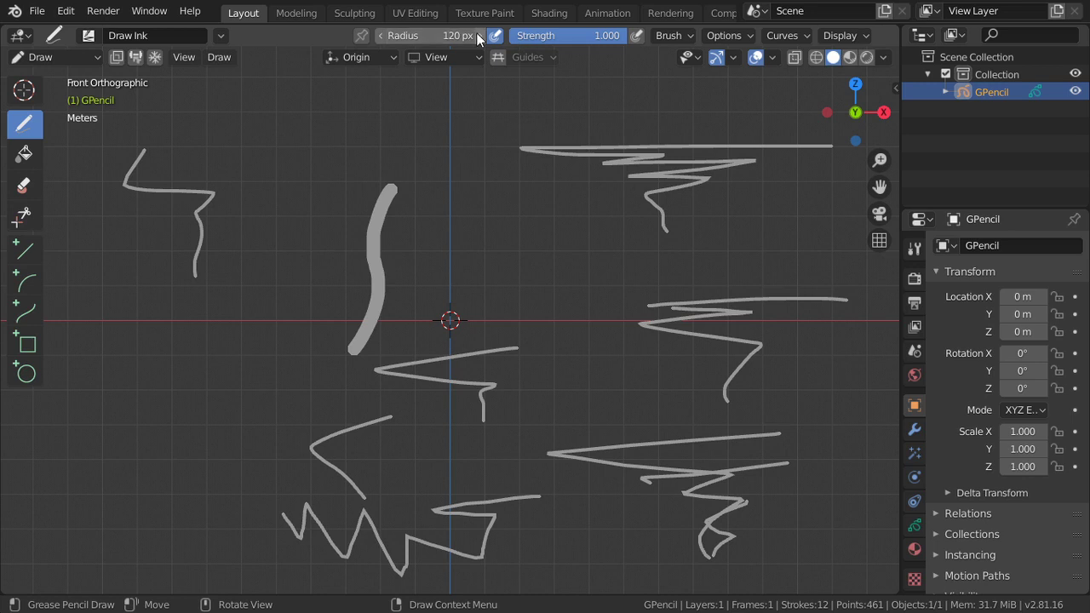
left_click(476, 33)
type("10")
key("Return")
mouse_move(476, 132)
left_mouse_down()
mouse_move(467, 191)
mouse_move(484, 267)
left_mouse_up()
mouse_move(511, 176)
left_mouse_down()
mouse_move(540, 266)
mouse_move(550, 356)
left_mouse_up()
- Set radius 20 px, then 211 px with strength 0.561, and draw three soft thick vertical strokes
left_click(429, 32)
type("20")
key("Return")
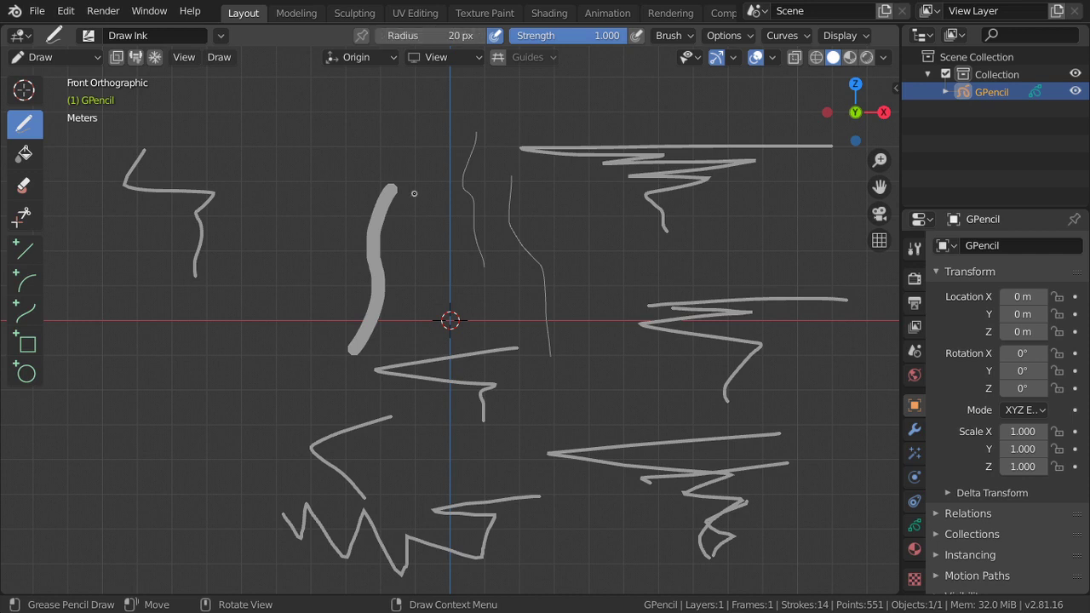
key("f")
left_click(563, 415)
key("shift")
key("shift+f")
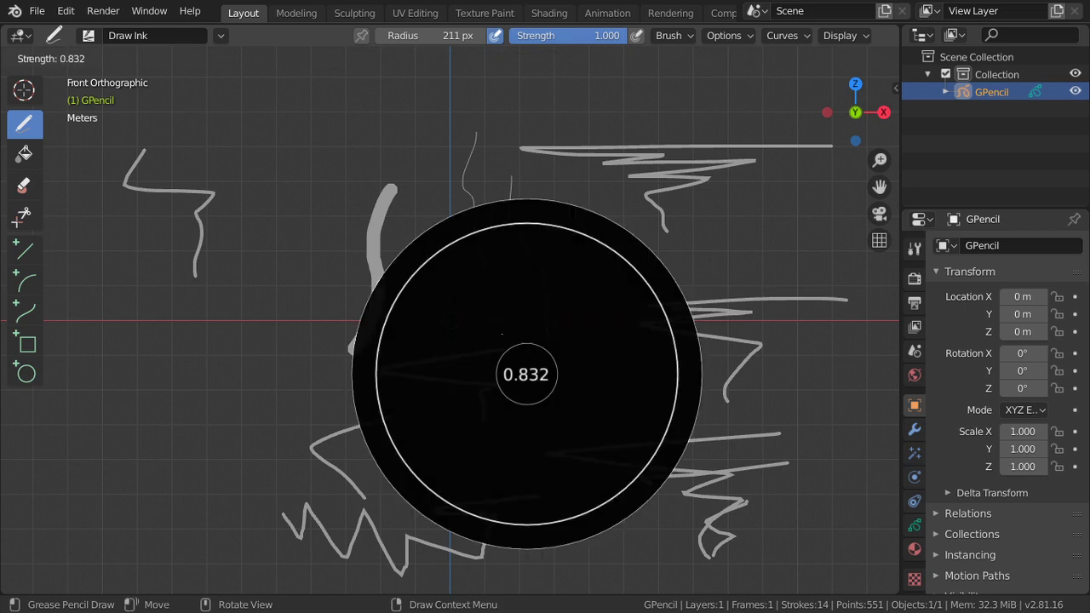
left_click(437, 223)
mouse_move(356, 175)
left_mouse_down()
mouse_move(331, 226)
mouse_move(342, 333)
left_mouse_up()
left_click_drag(312, 247, 325, 415)
left_click_drag(297, 207, 293, 348)
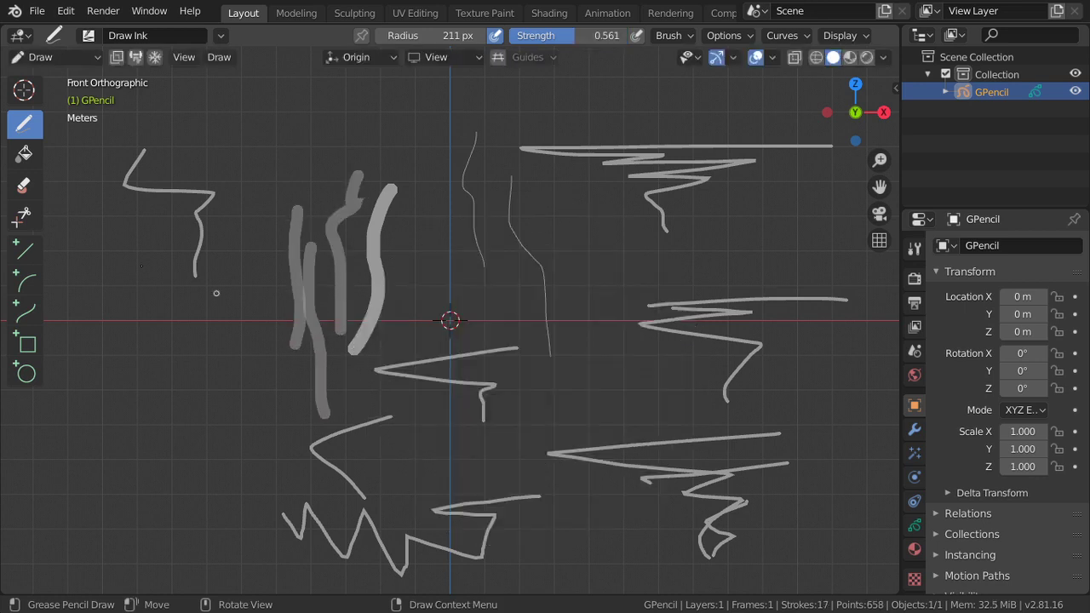
- Erase the upper-left hook, then fade the upper-left strokes with the Eraser Soft brush
left_click(24, 184)
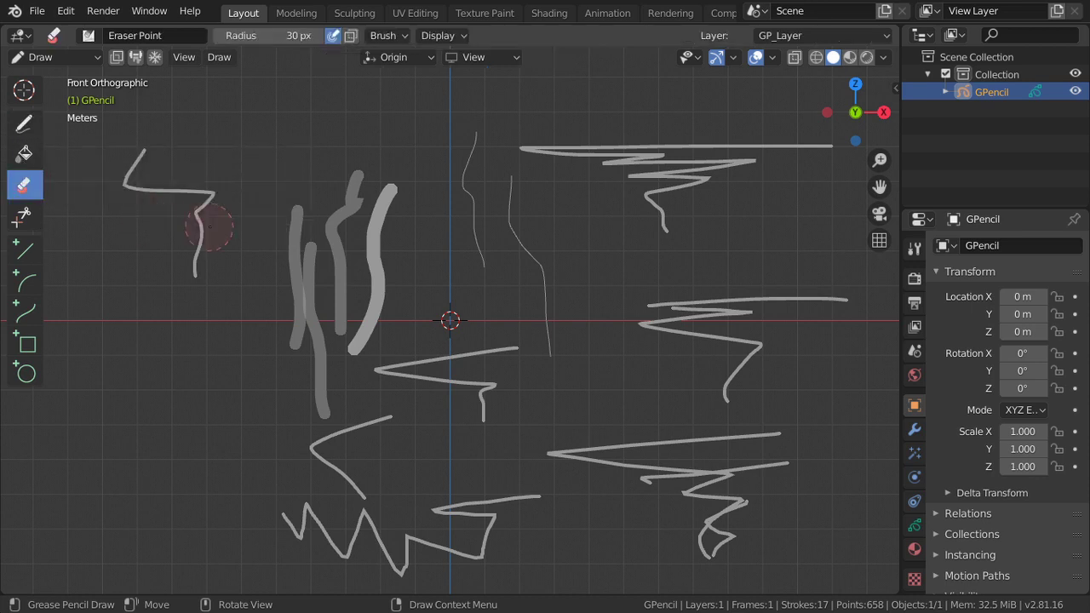
mouse_move(207, 197)
left_mouse_down()
mouse_move(207, 268)
mouse_move(159, 139)
mouse_move(153, 252)
left_mouse_up()
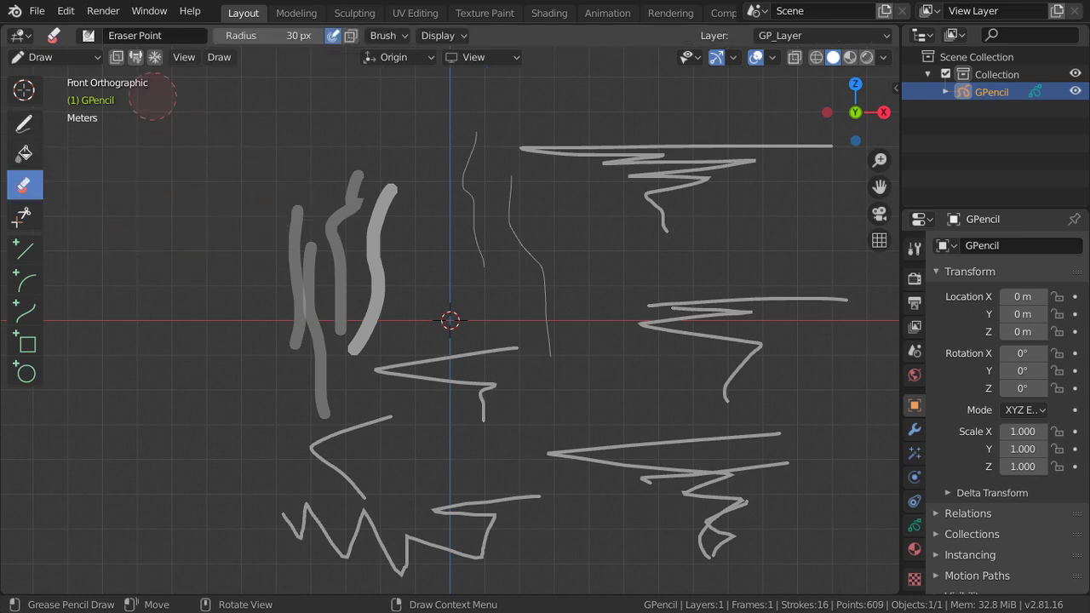
left_click(88, 35)
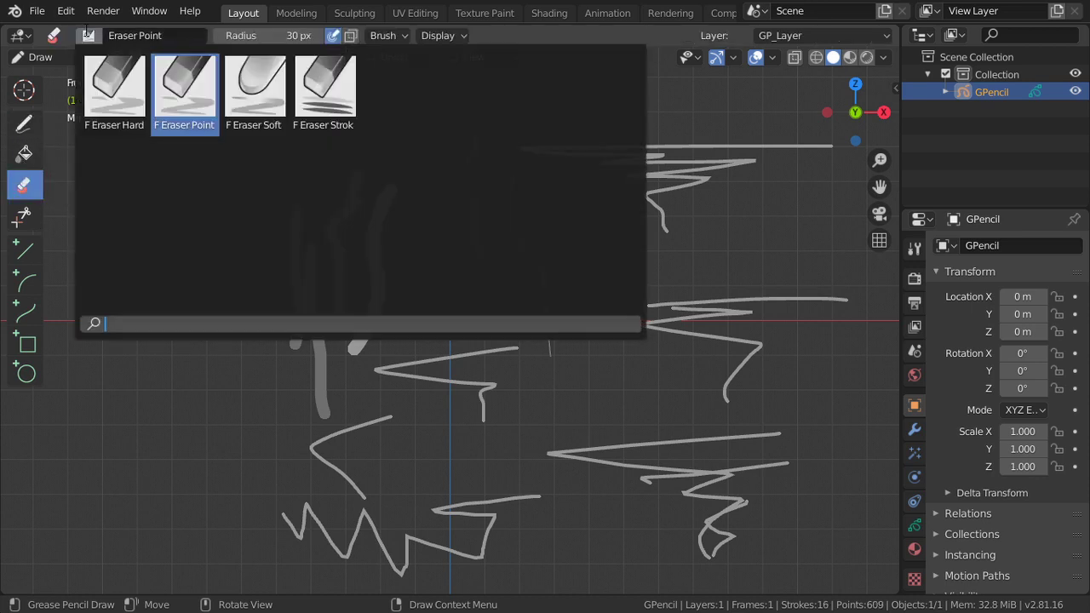
left_click(255, 95)
mouse_move(341, 168)
left_mouse_down()
mouse_move(375, 205)
mouse_move(402, 283)
left_mouse_up()
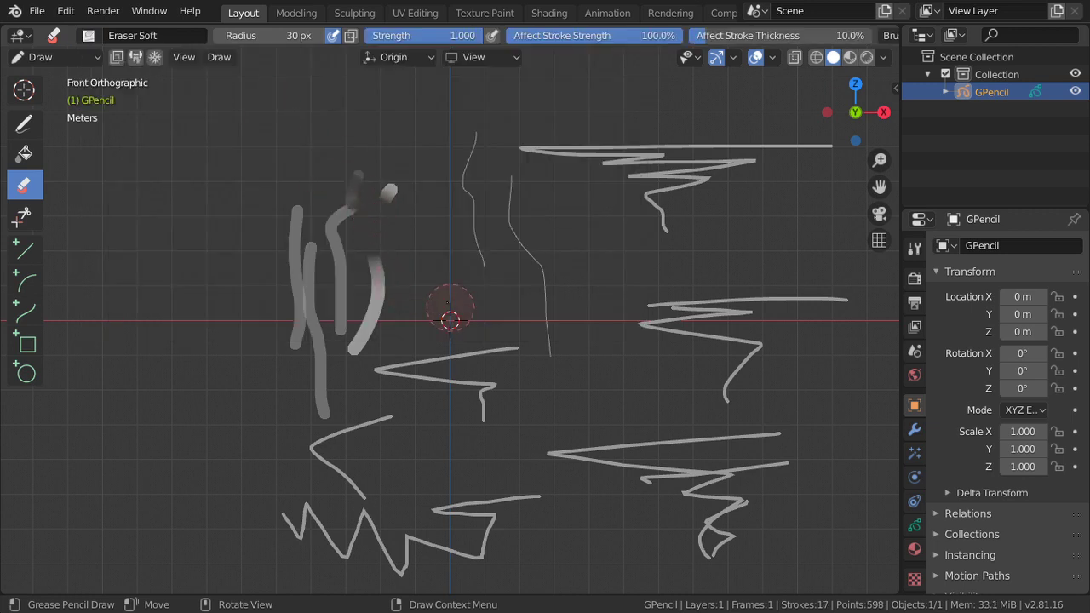
- Set eraser strength to 0.556 and fade parts of the top, middle and zigzag strokes
key("shift+f")
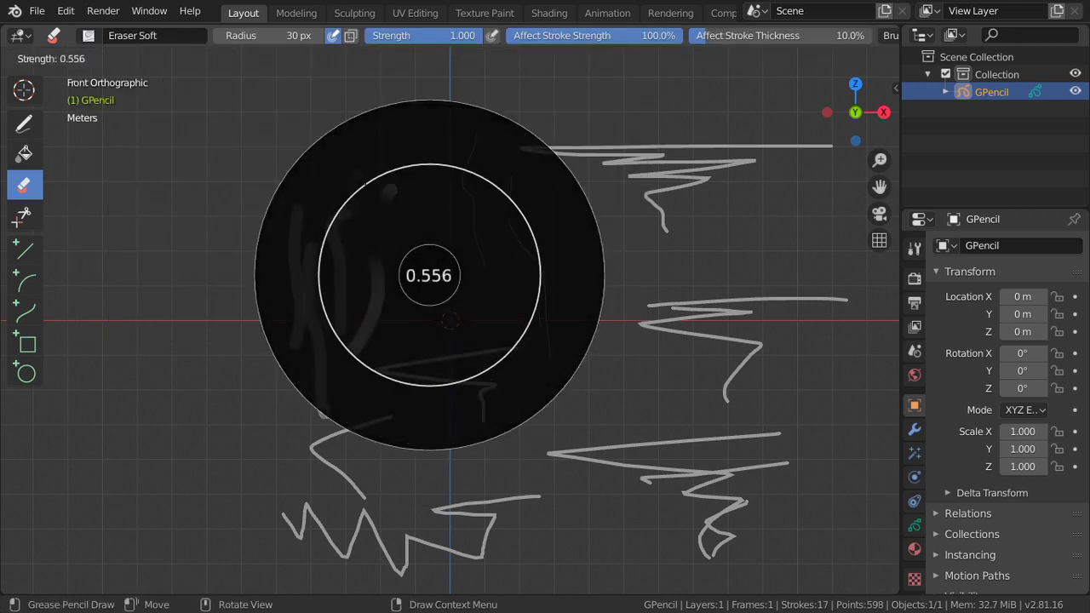
left_click(492, 219)
mouse_move(576, 144)
left_mouse_down()
mouse_move(671, 317)
mouse_move(679, 368)
mouse_move(629, 297)
mouse_move(622, 488)
mouse_move(555, 511)
mouse_move(469, 511)
mouse_move(467, 539)
mouse_move(501, 539)
mouse_move(475, 474)
mouse_move(425, 445)
mouse_move(390, 353)
left_mouse_up()
- In Sculpt Mode, push the upper-middle strokes and pull the top zigzag into a peak
left_click(74, 57)
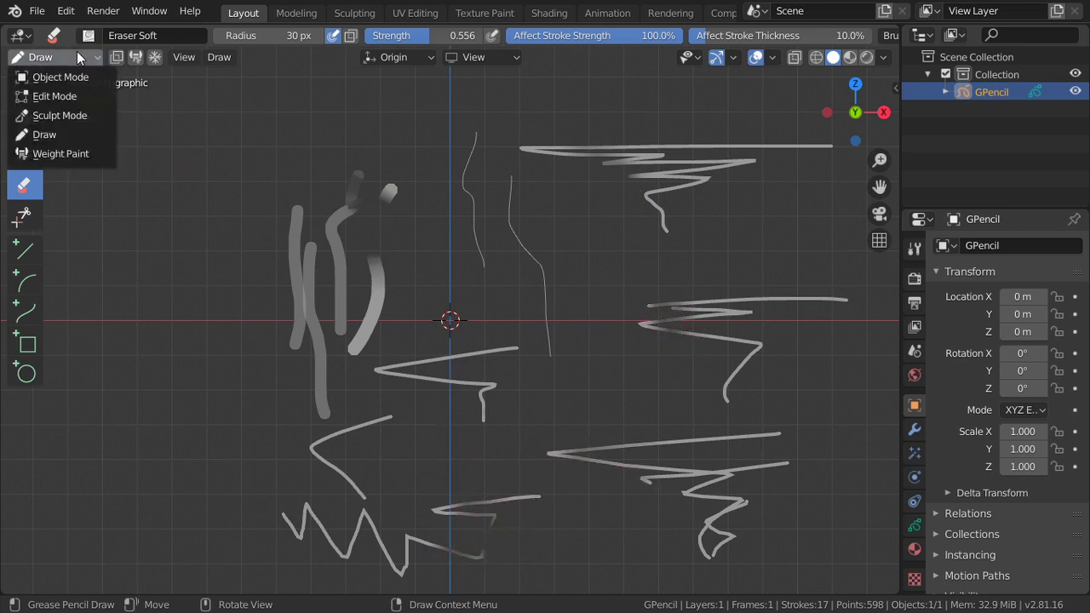
left_click(52, 112)
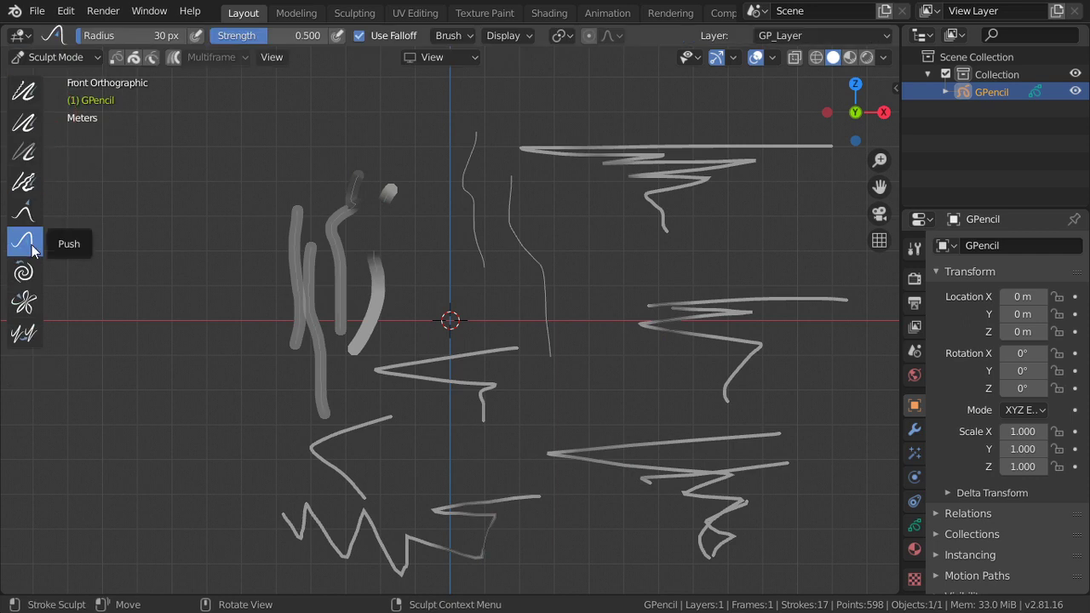
mouse_move(366, 223)
left_mouse_down()
mouse_move(334, 204)
mouse_move(323, 312)
mouse_move(341, 393)
left_mouse_up()
mouse_move(356, 270)
left_mouse_down()
mouse_move(428, 345)
mouse_move(439, 398)
mouse_move(417, 357)
left_mouse_up()
left_click_drag(626, 205, 646, 115)
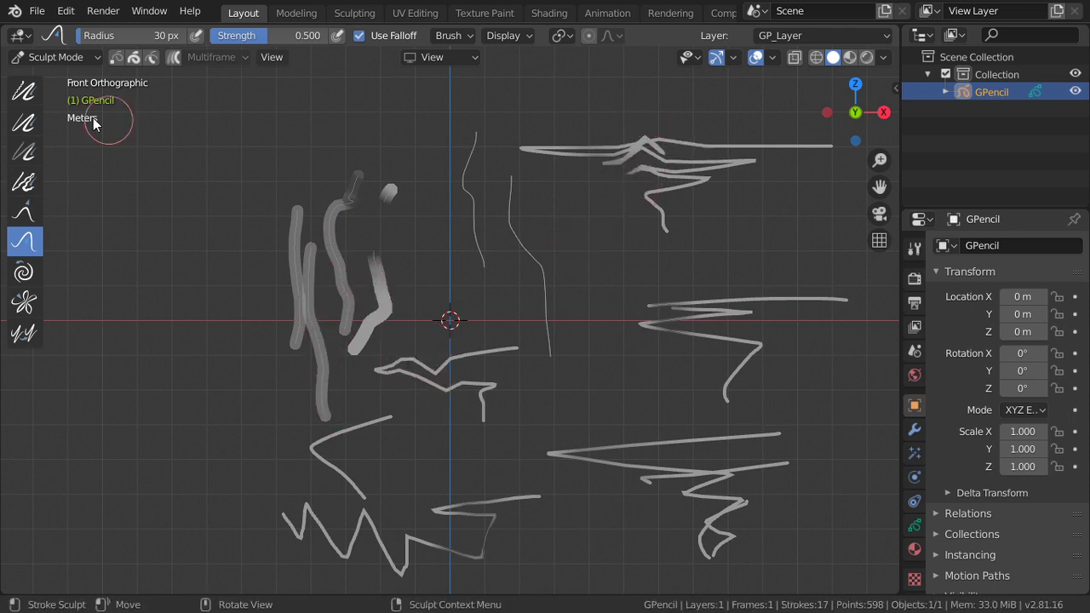
- Smooth the peaked top zigzag and the strokes on the left with the Smooth tool
left_click(24, 88)
mouse_move(664, 170)
left_mouse_down()
mouse_move(676, 209)
mouse_move(657, 165)
mouse_move(552, 159)
left_mouse_up()
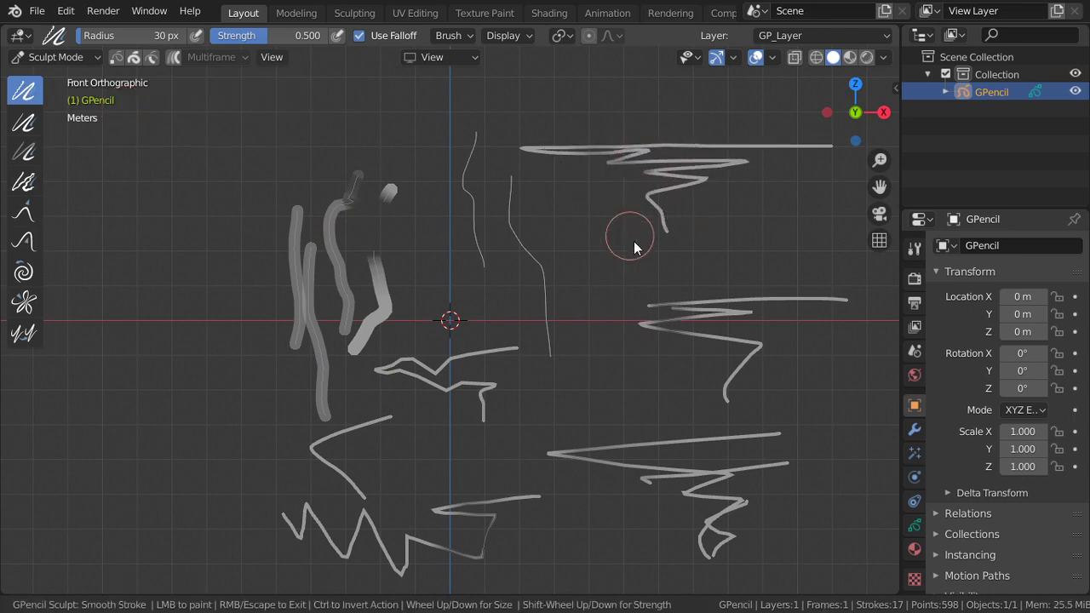
mouse_move(667, 235)
left_mouse_down()
mouse_move(560, 371)
mouse_move(515, 255)
mouse_move(521, 238)
mouse_move(554, 234)
left_mouse_up()
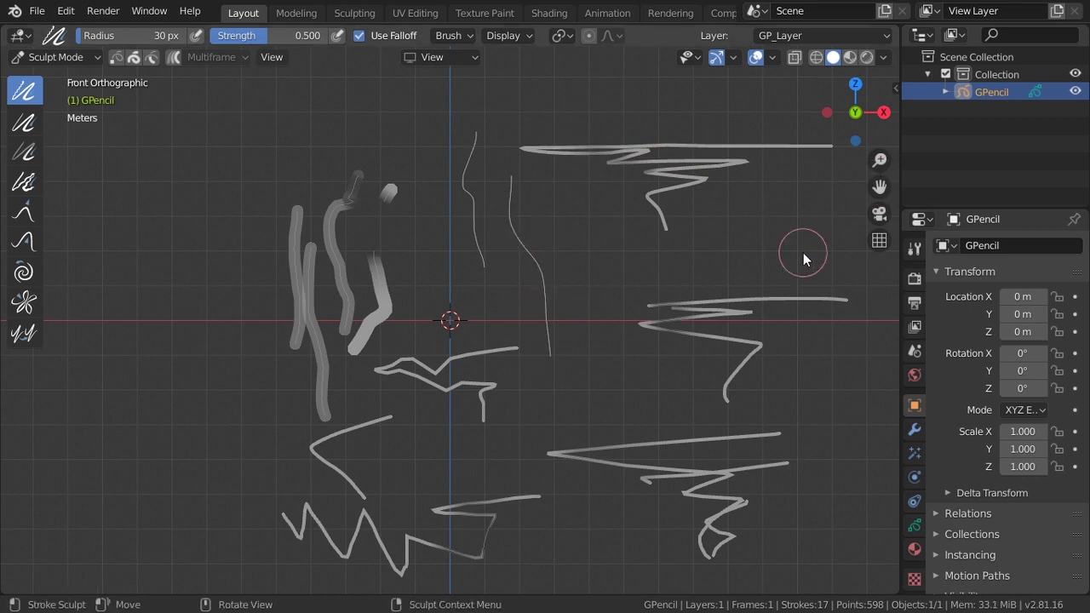
left_click(916, 522)
- Add a second grease pencil layer, GP_Layer.001, and return GPencil to Draw mode
left_click(1075, 300)
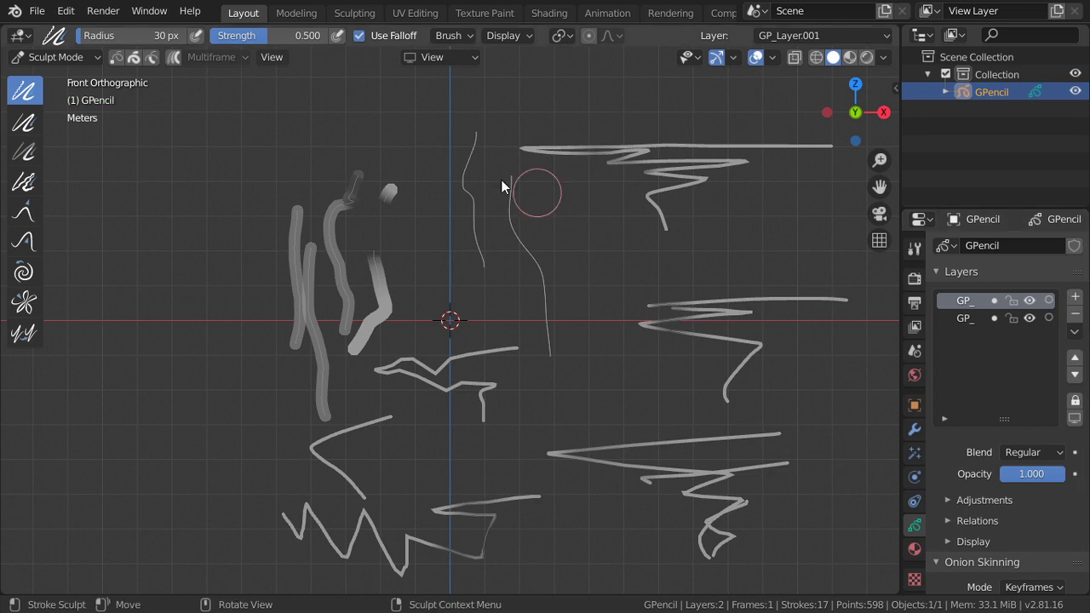
left_click(56, 56)
left_click(43, 134)
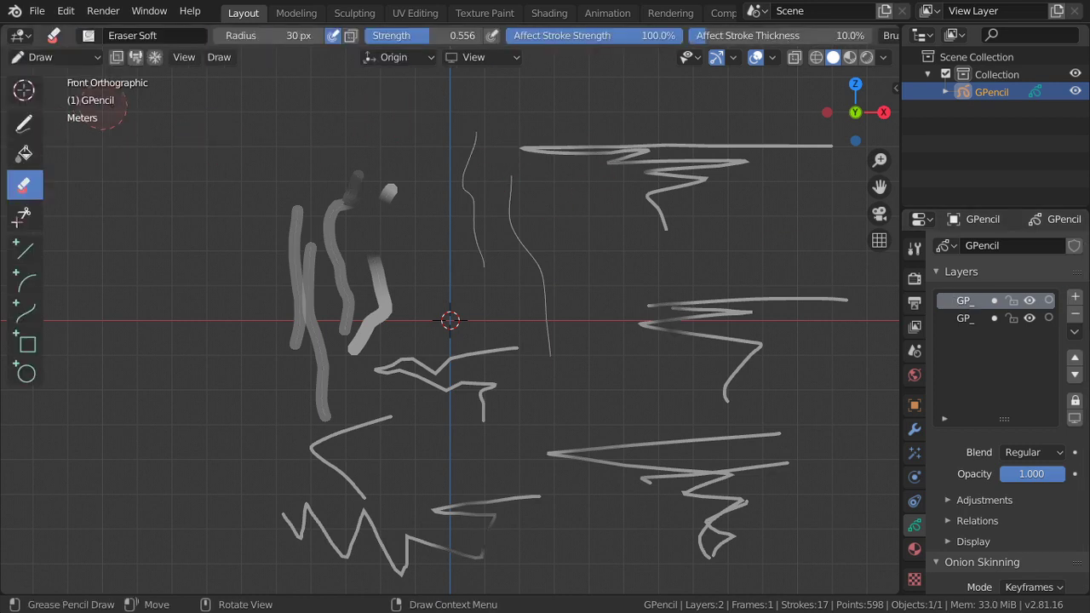
- Shrink the eraser radius to 9 px and make the Draw tool active
key("f")
left_click(203, 115)
left_click(26, 124)
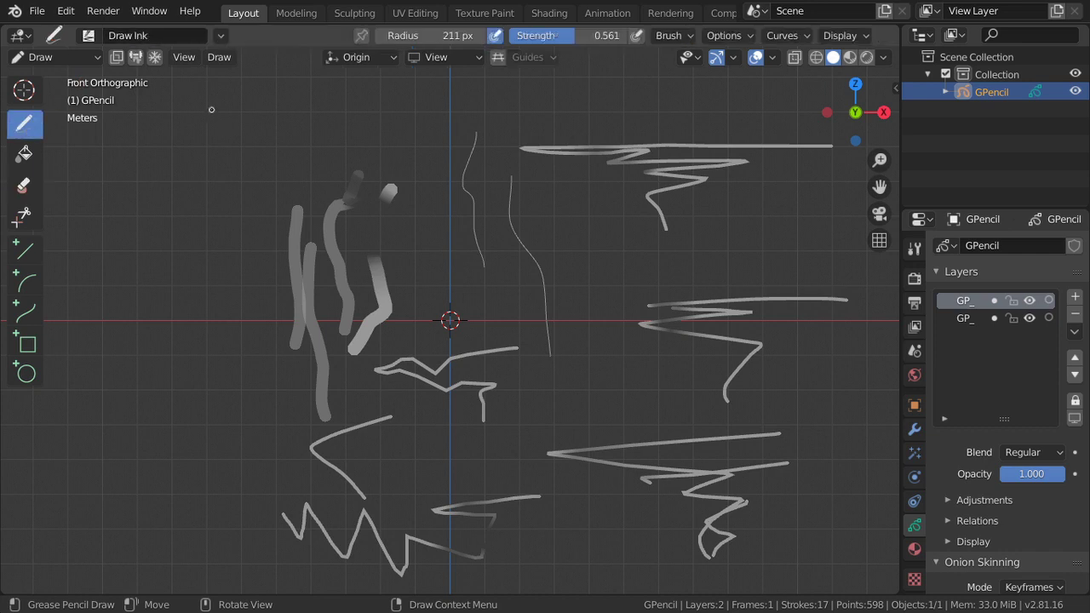
- Hand-letter "Text" above the sketch: a Draw Ink T, then "ext" with the Draw Pen brush
left_click_drag(208, 102, 208, 159)
left_click_drag(175, 102, 277, 104)
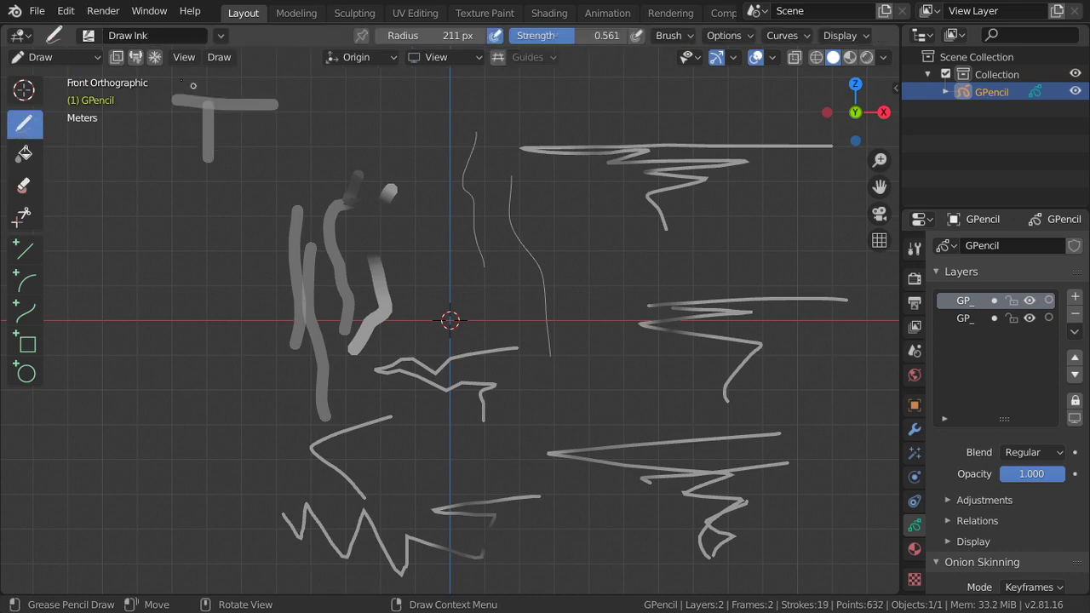
left_click(85, 37)
left_click(374, 96)
mouse_move(270, 130)
left_mouse_down()
mouse_move(312, 132)
mouse_move(309, 122)
mouse_move(296, 112)
mouse_move(287, 129)
mouse_move(297, 157)
mouse_move(329, 156)
mouse_move(317, 179)
mouse_move(332, 117)
mouse_move(360, 164)
left_mouse_up()
mouse_move(395, 98)
left_mouse_down()
mouse_move(403, 147)
mouse_move(432, 83)
left_mouse_up()
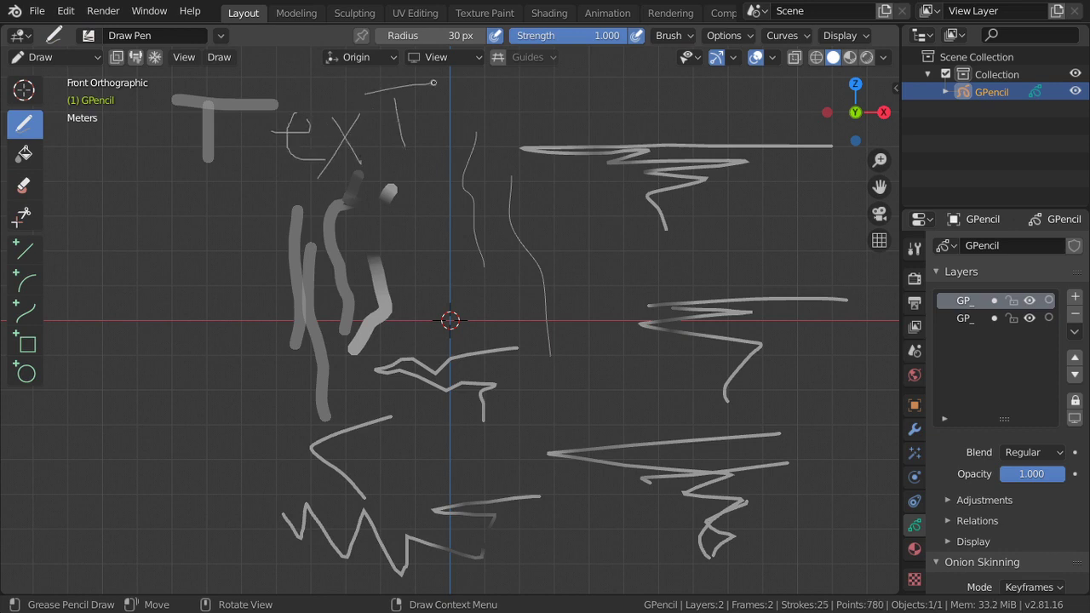
- Toggle the new layer's visibility, inspect the strokes at an angle, then return to Object Mode in front view
left_click(1029, 300)
left_click(1029, 300)
left_click(1029, 300)
left_click(1029, 300)
mouse_move(313, 205)
middle_mouse_down()
mouse_move(625, 308)
mouse_move(452, 260)
mouse_move(366, 258)
mouse_move(728, 323)
mouse_move(551, 297)
mouse_move(796, 256)
mouse_move(322, 299)
mouse_move(555, 255)
middle_mouse_up()
scroll(511, 272, "down", 3)
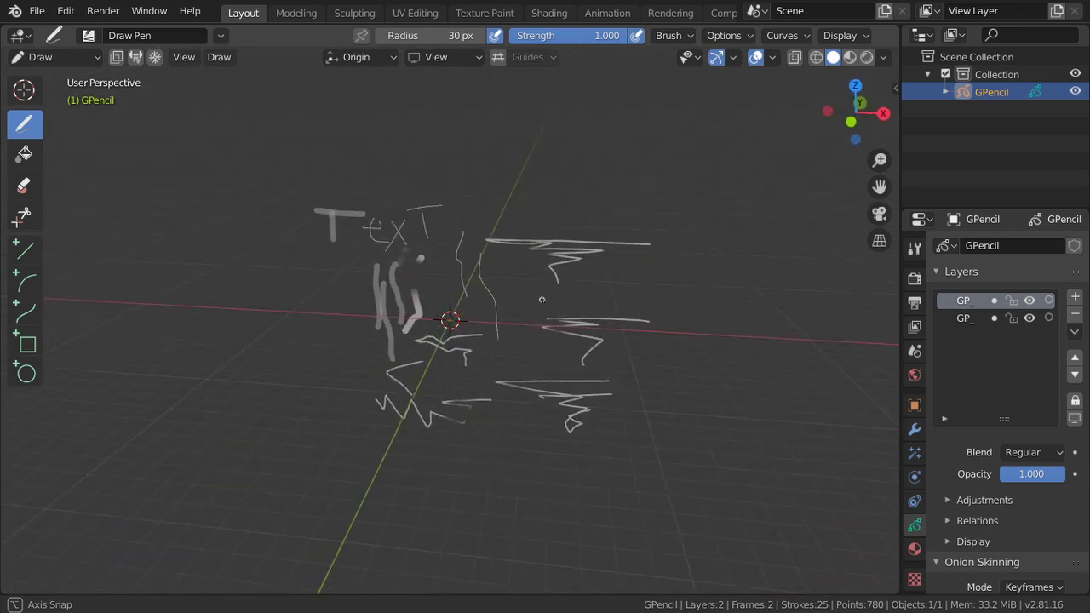
key("Tab")
key("Tab")
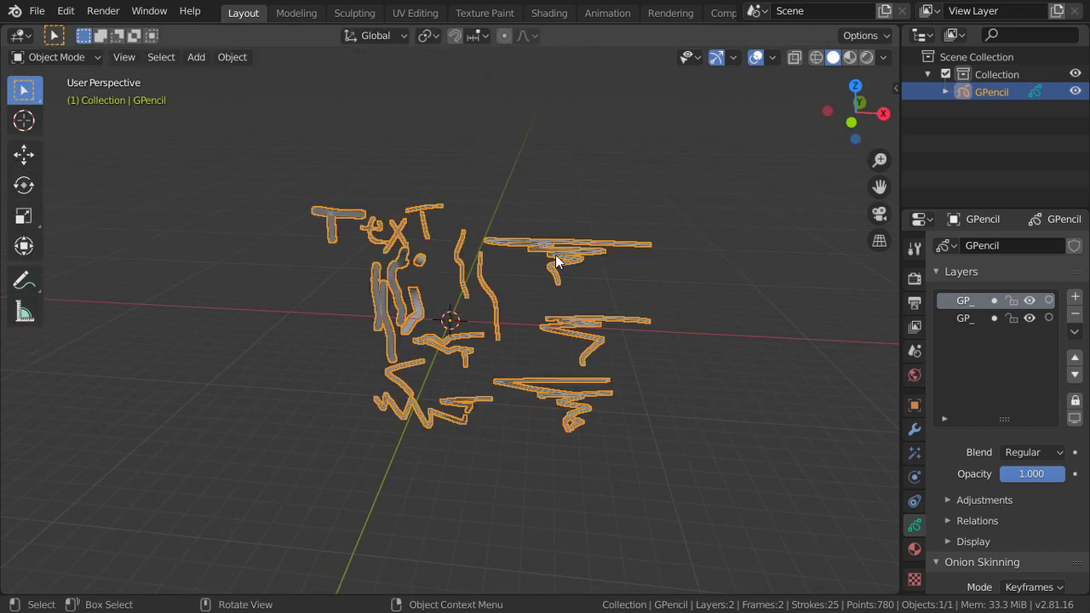
key("KP_1")
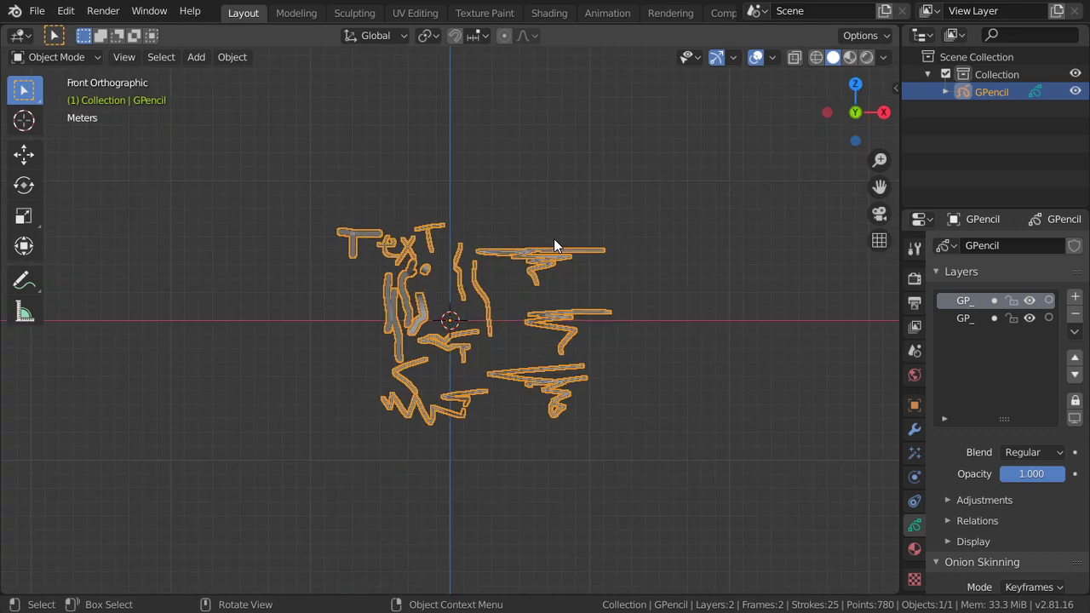
- Delete the existing grease pencil sketch object
scroll(554, 245, "up", 4)
mouse_move(534, 214)
middle_mouse_down()
mouse_move(518, 264)
mouse_move(507, 253)
middle_mouse_up()
key("x")
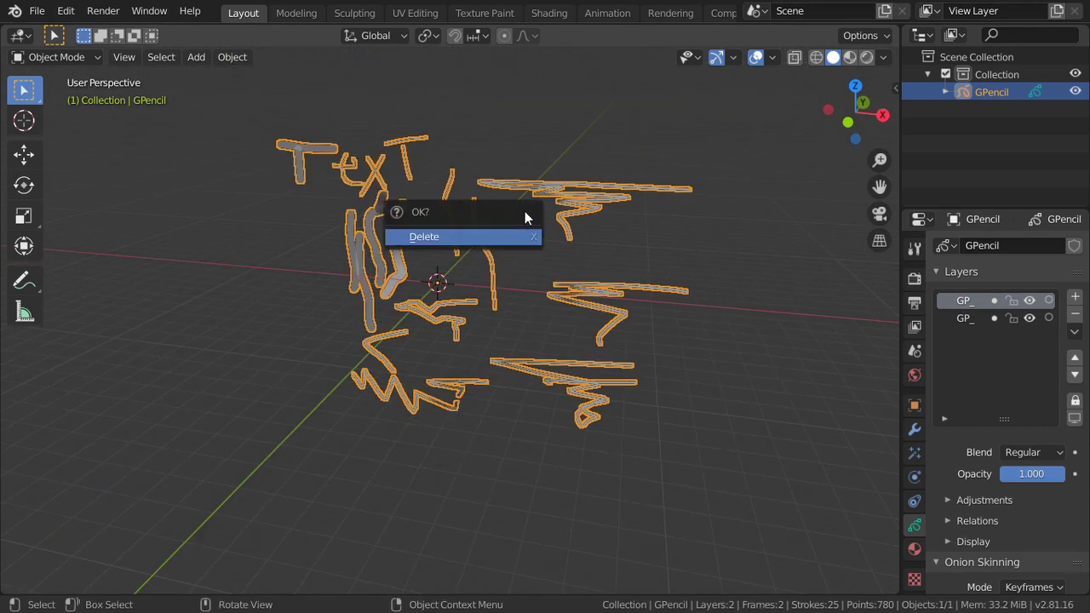
left_click(511, 236)
- Add a camera at the origin and look through it
key("shift+a")
mouse_move(518, 226)
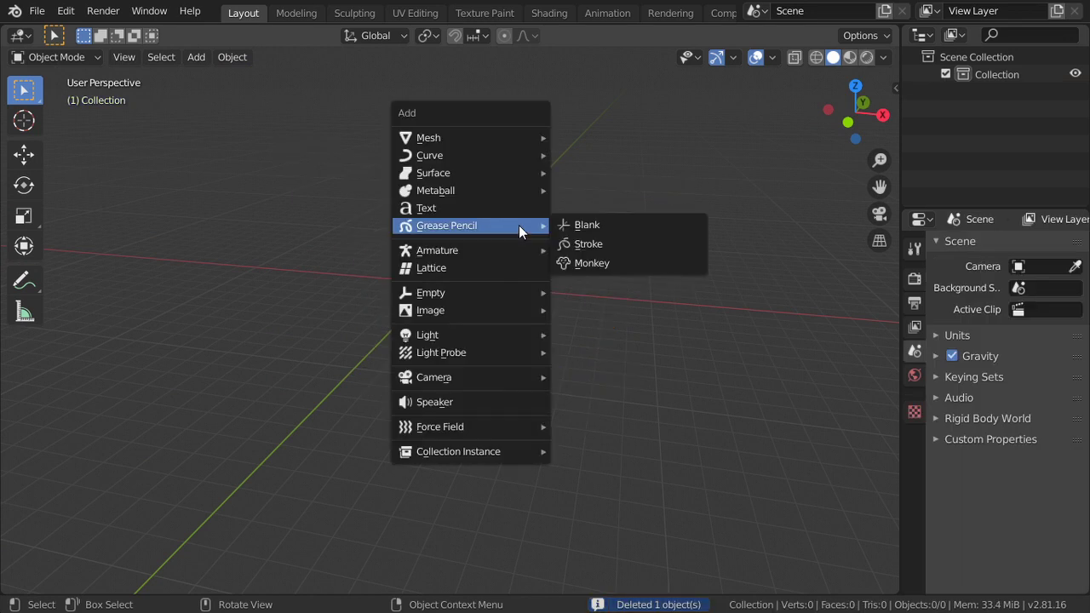
mouse_move(532, 377)
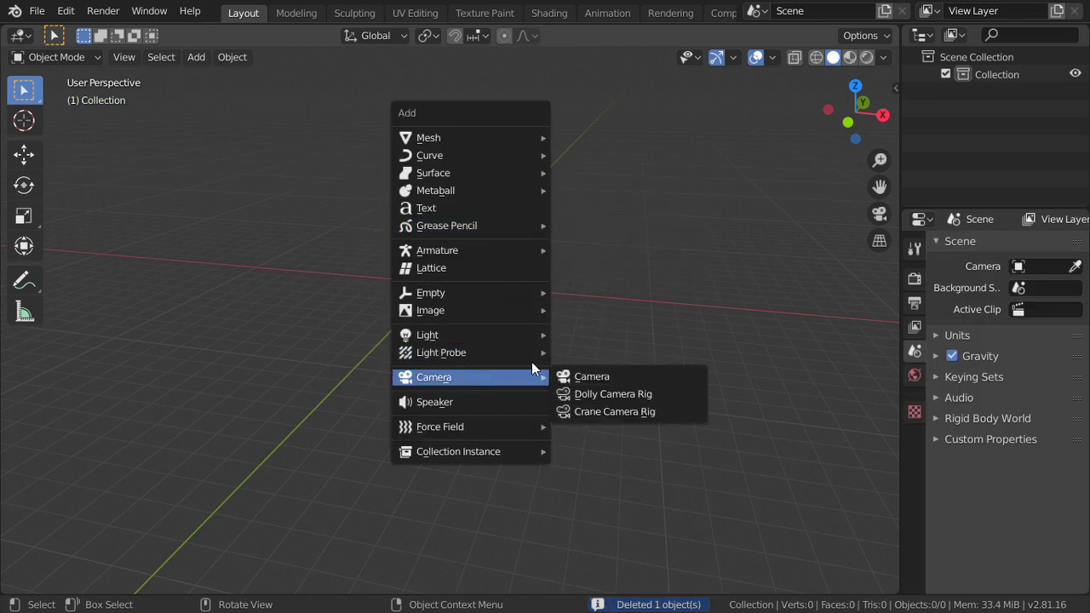
left_click(594, 376)
middle_click_drag(525, 284, 576, 243)
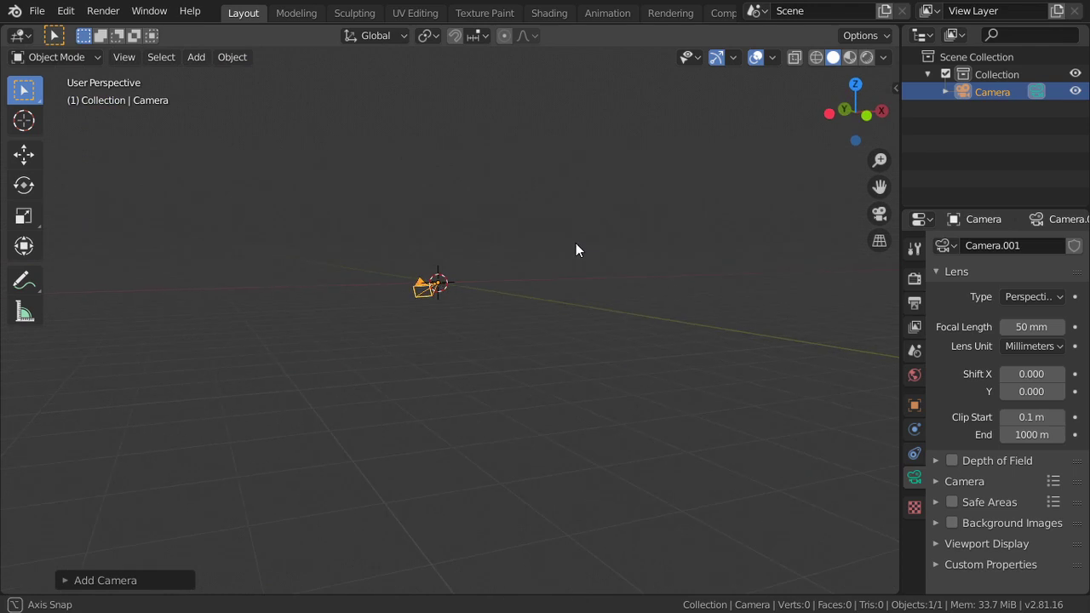
key("KP_0")
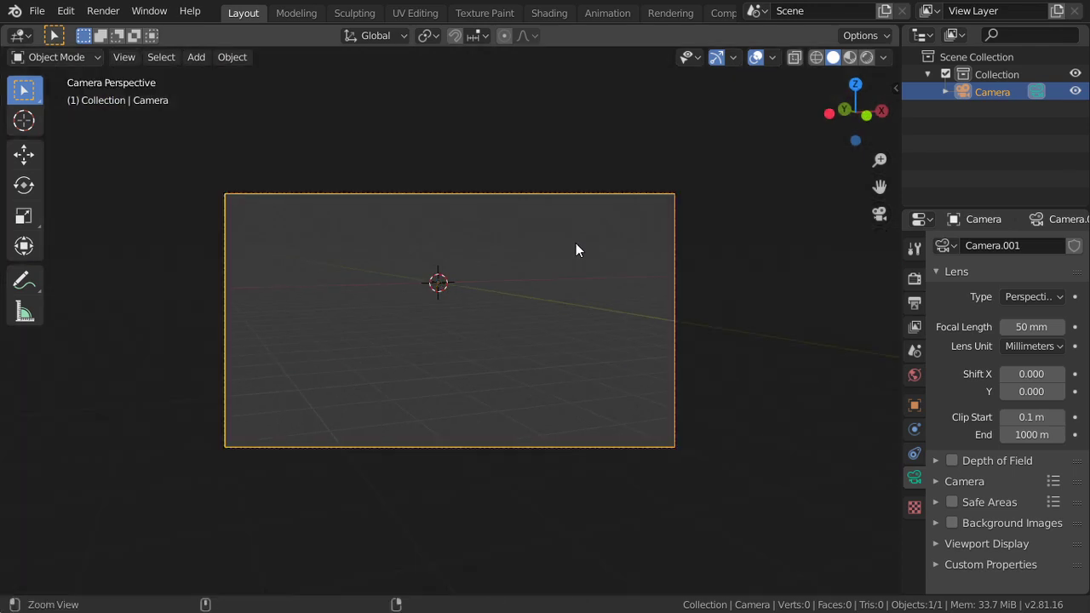
- Enable Lock Camera to View and orbit the camera to about X -7.39, Y -18.06, Z 2.62
key("n")
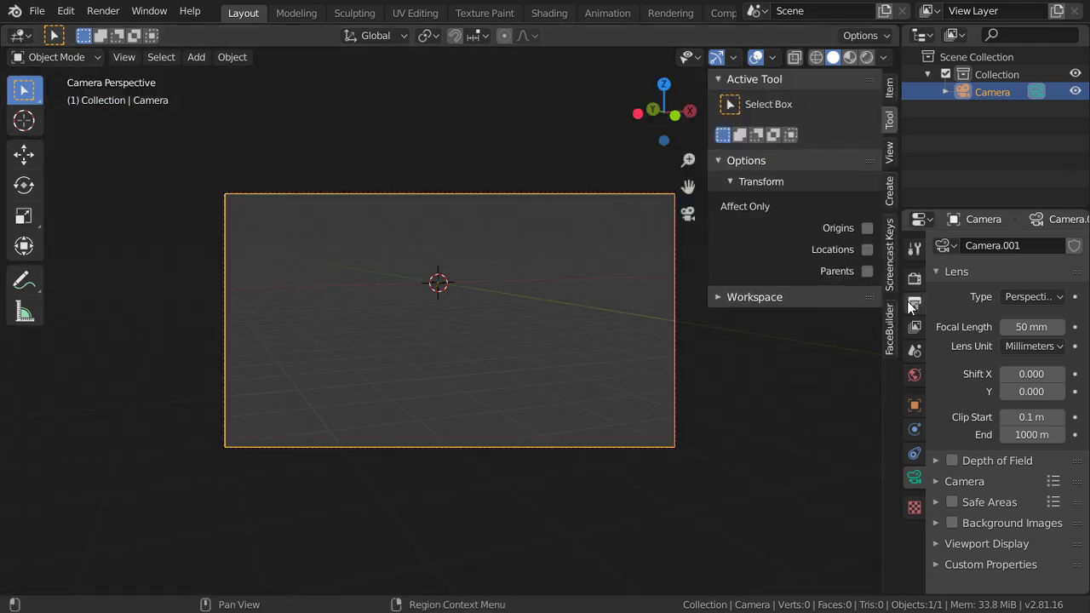
left_click(890, 153)
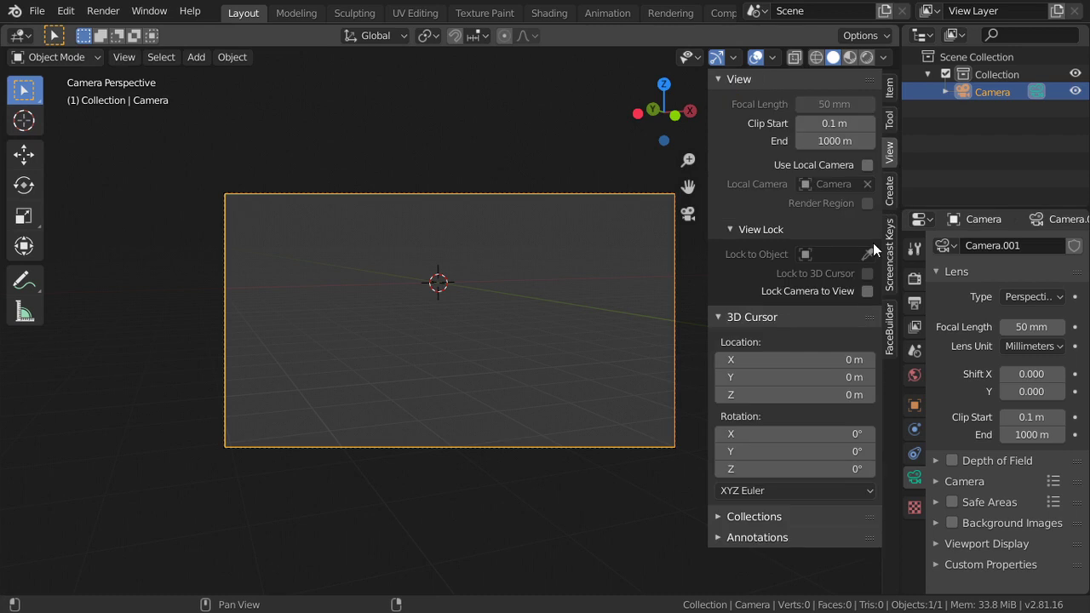
left_click(868, 291)
key("n")
middle_click_drag(663, 290, 620, 273)
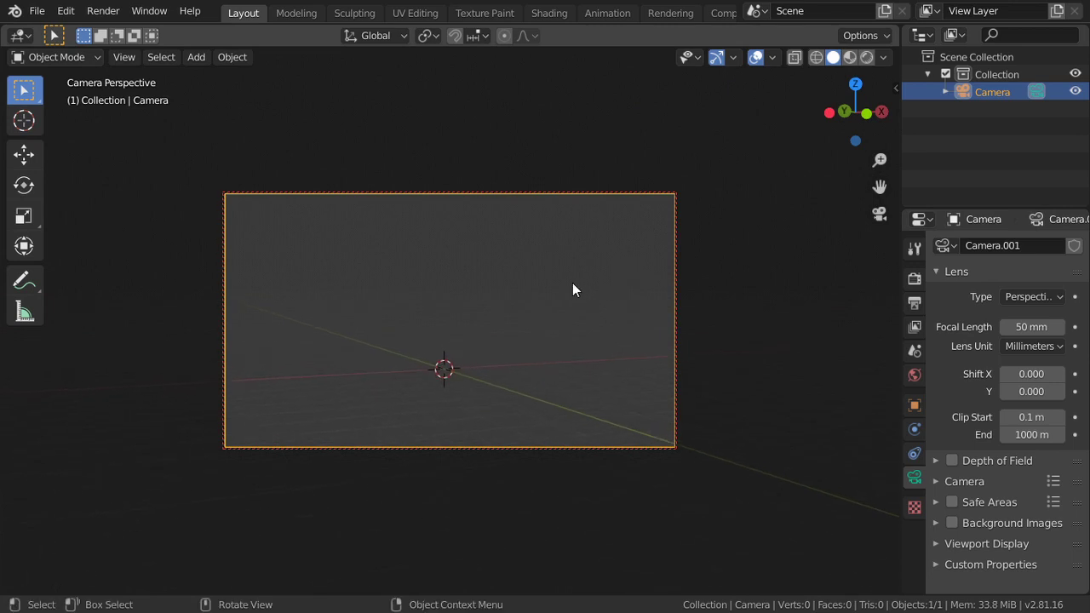
key("n")
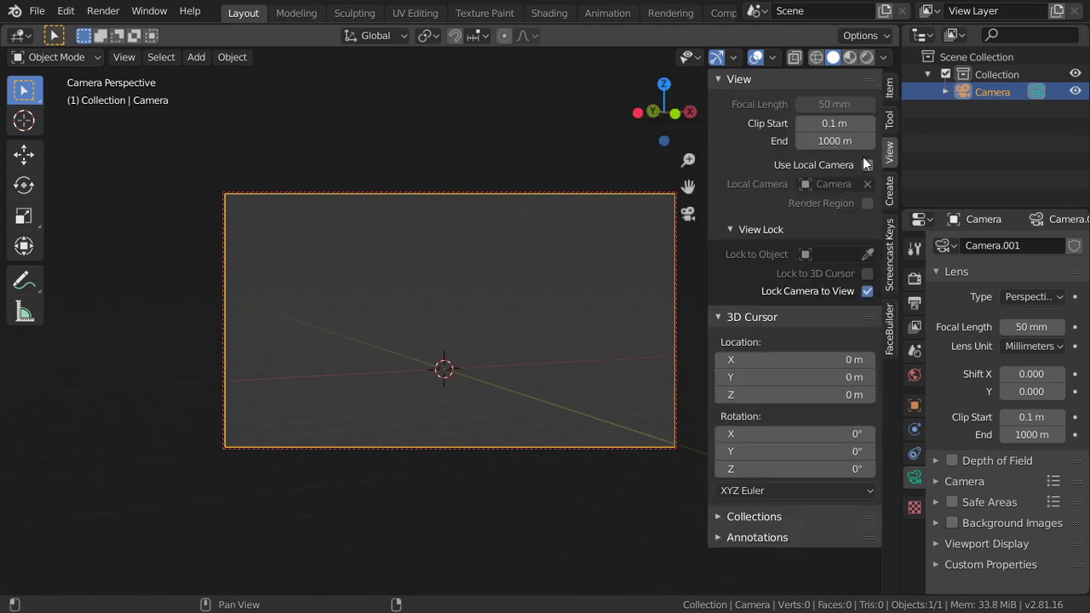
left_click(889, 88)
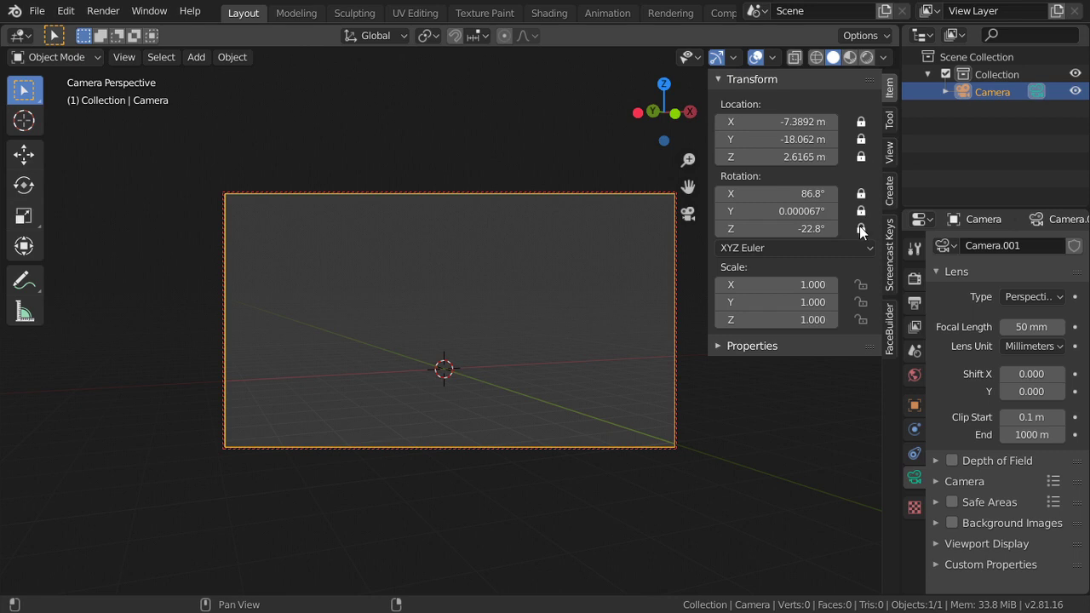
key("n")
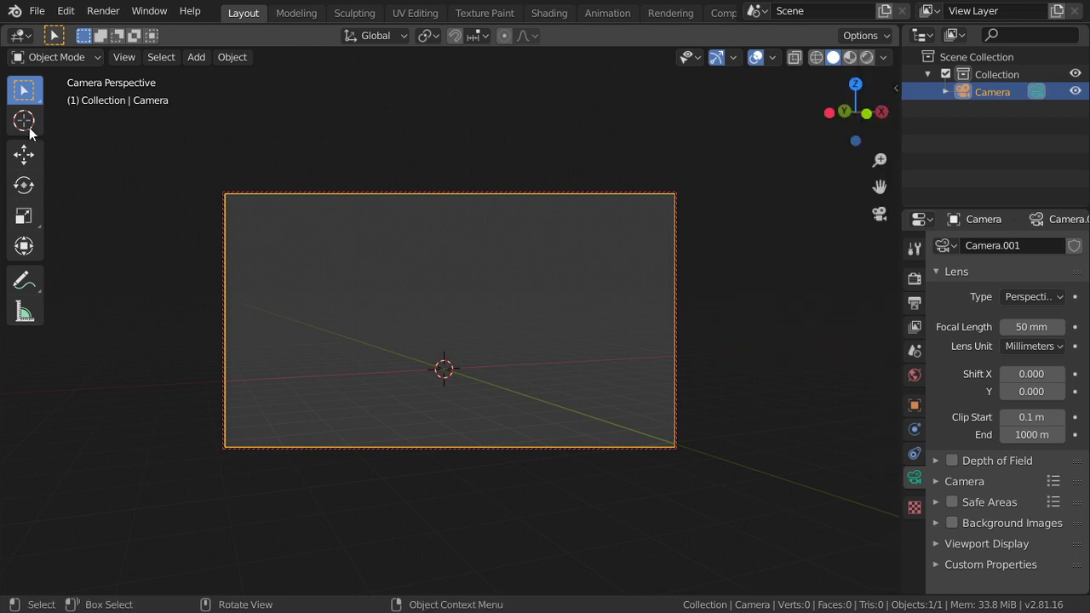
key("shift+a")
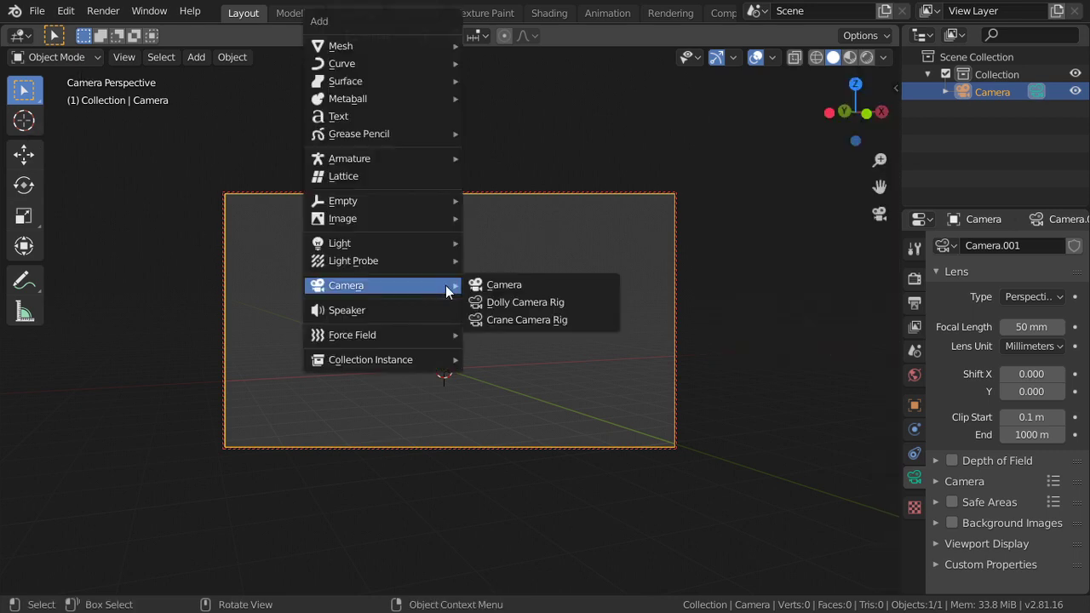
mouse_move(436, 244)
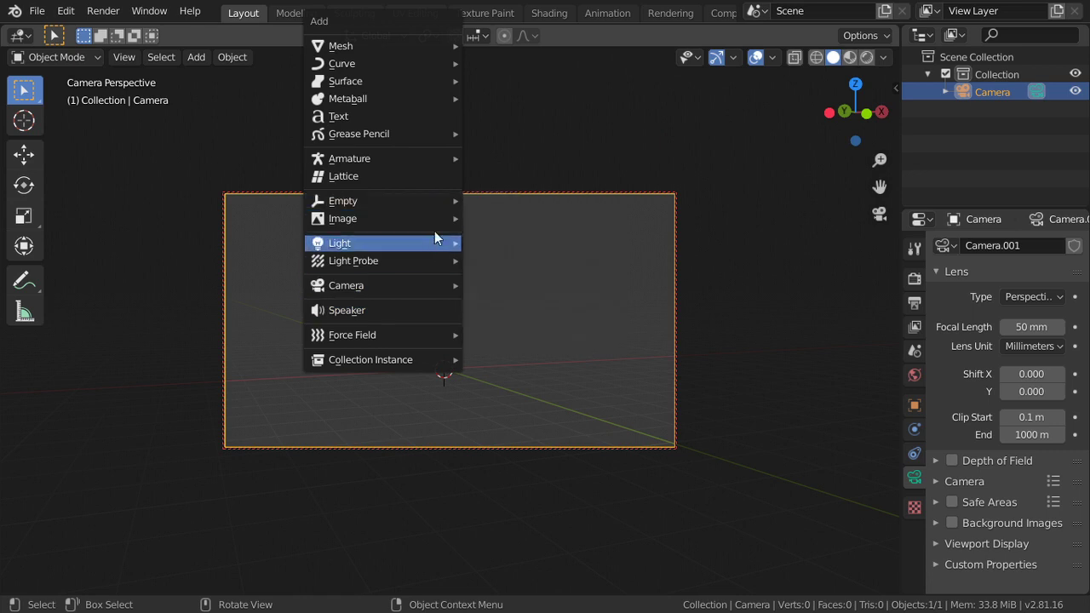
mouse_move(429, 136)
left_click(494, 134)
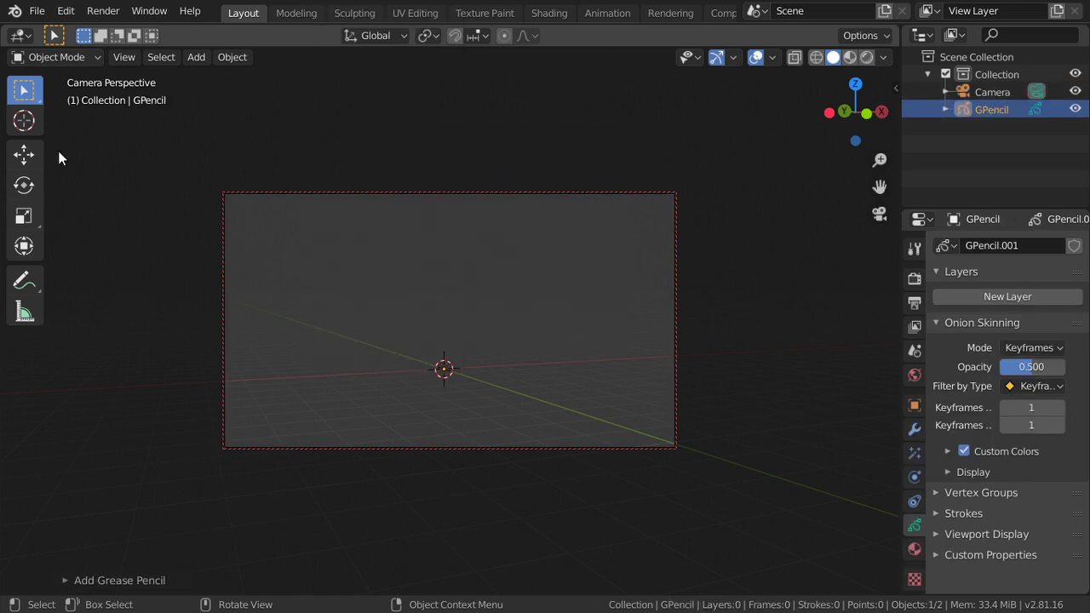
left_click(75, 57)
left_click(39, 135)
mouse_move(294, 281)
left_mouse_down()
mouse_move(417, 293)
mouse_move(416, 390)
left_mouse_up()
key("ctrl+z")
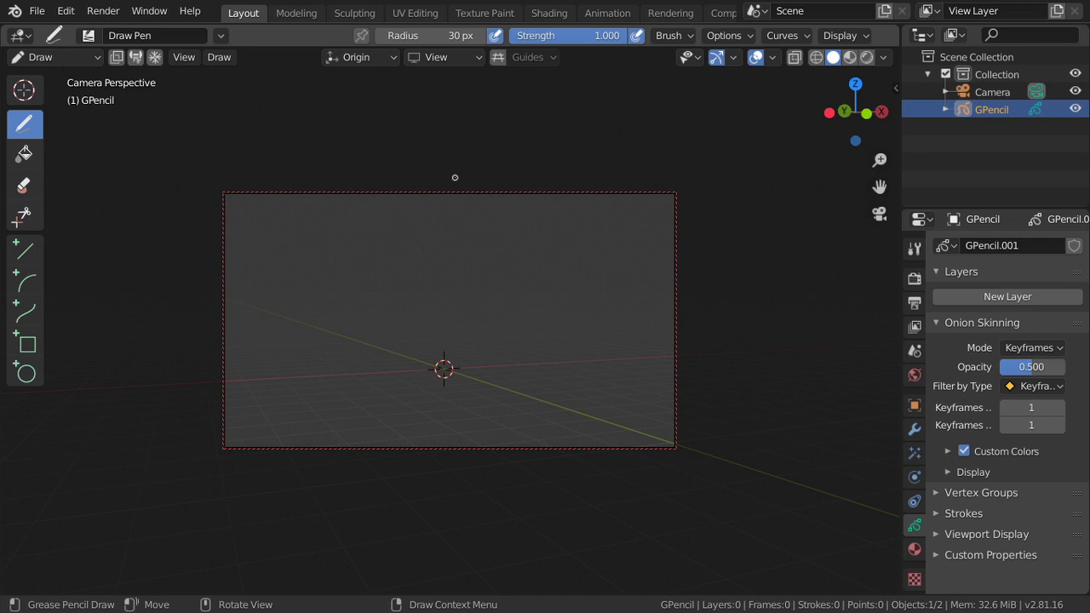
left_click(689, 36)
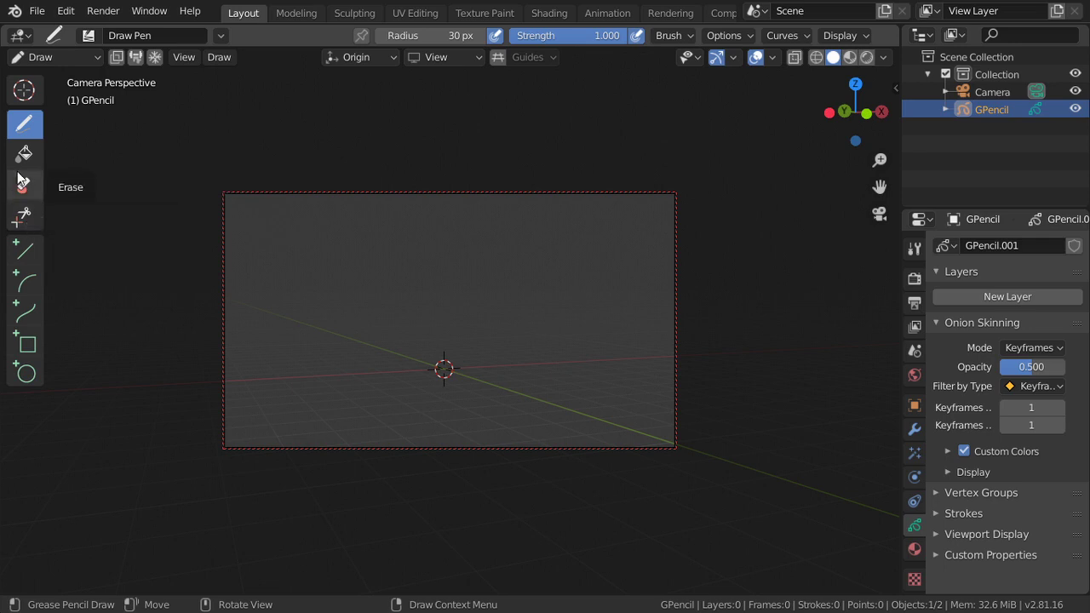
- Switch to the Draw Ink brush with strength about 0.7 and a 107 px radius
left_click(89, 35)
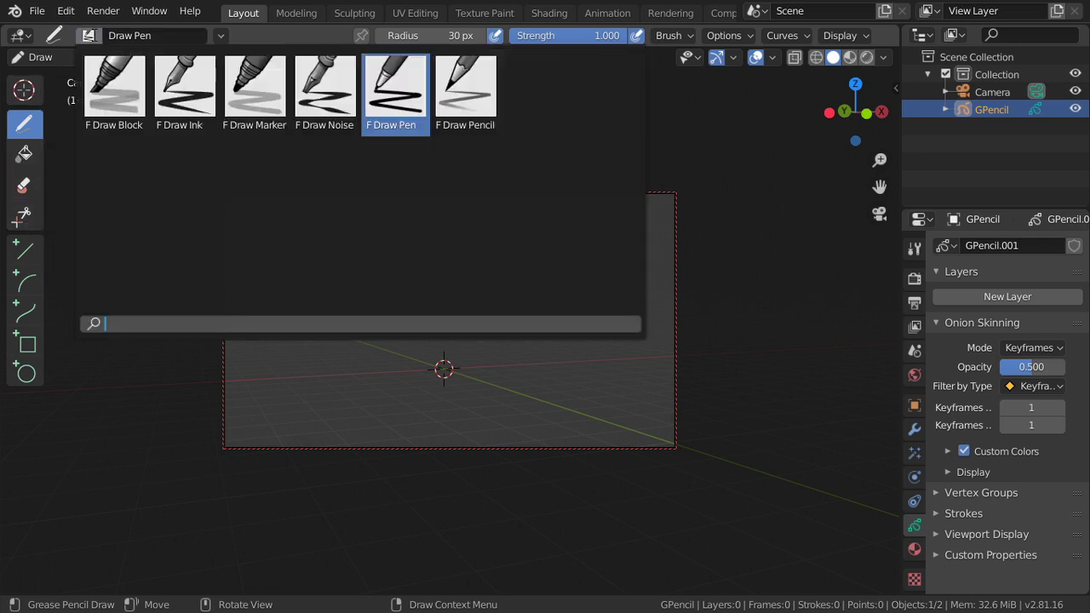
left_click(180, 93)
left_click_drag(523, 36, 563, 36)
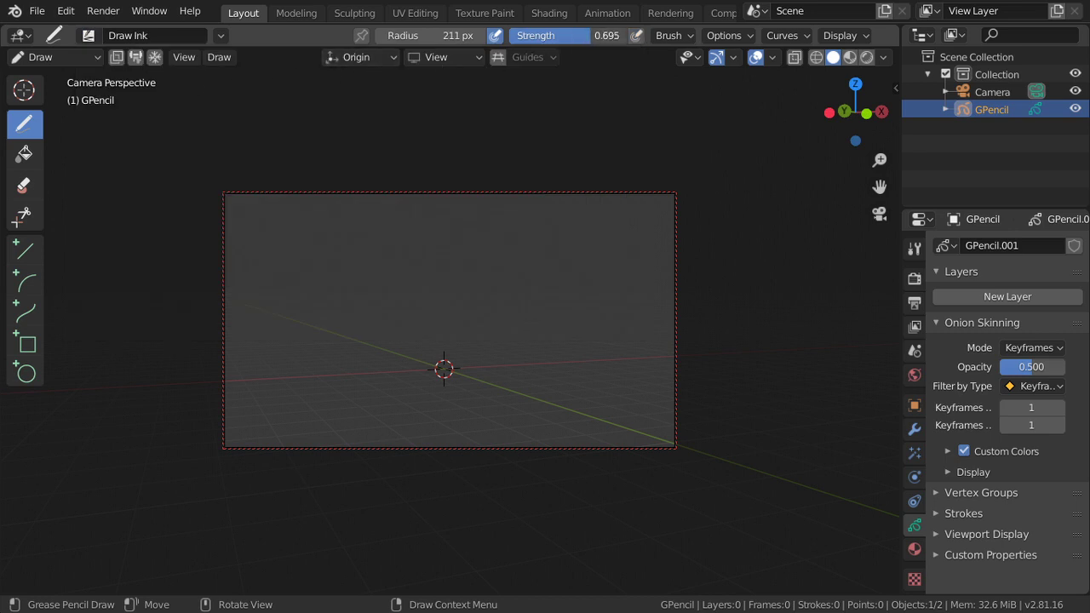
mouse_move(400, 264)
left_mouse_down()
mouse_move(307, 265)
mouse_move(275, 291)
mouse_move(274, 362)
mouse_move(400, 366)
mouse_move(398, 265)
left_mouse_up()
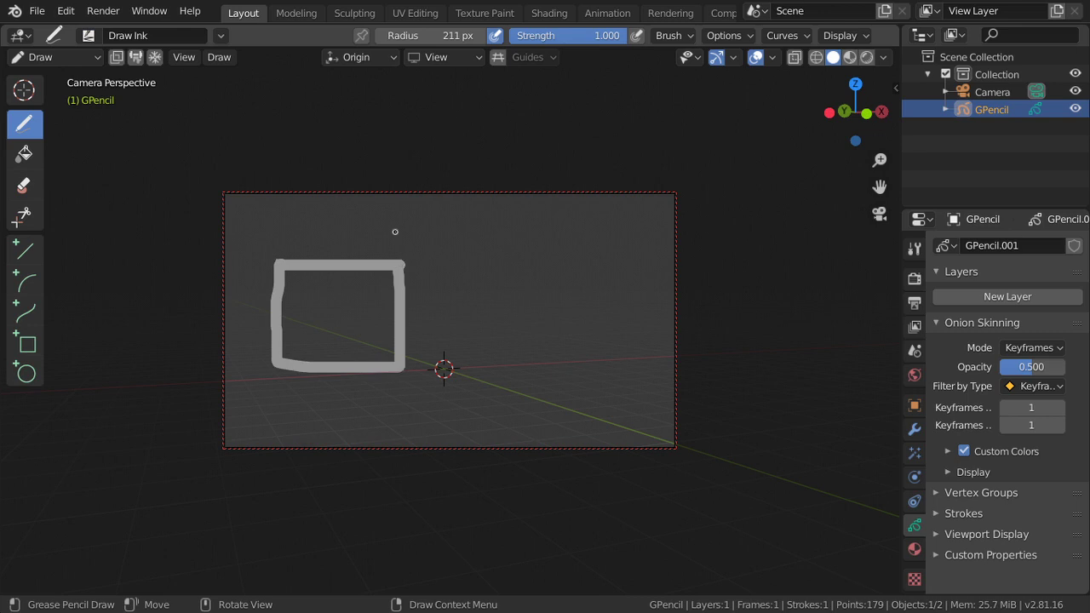
key("f")
left_click(394, 229)
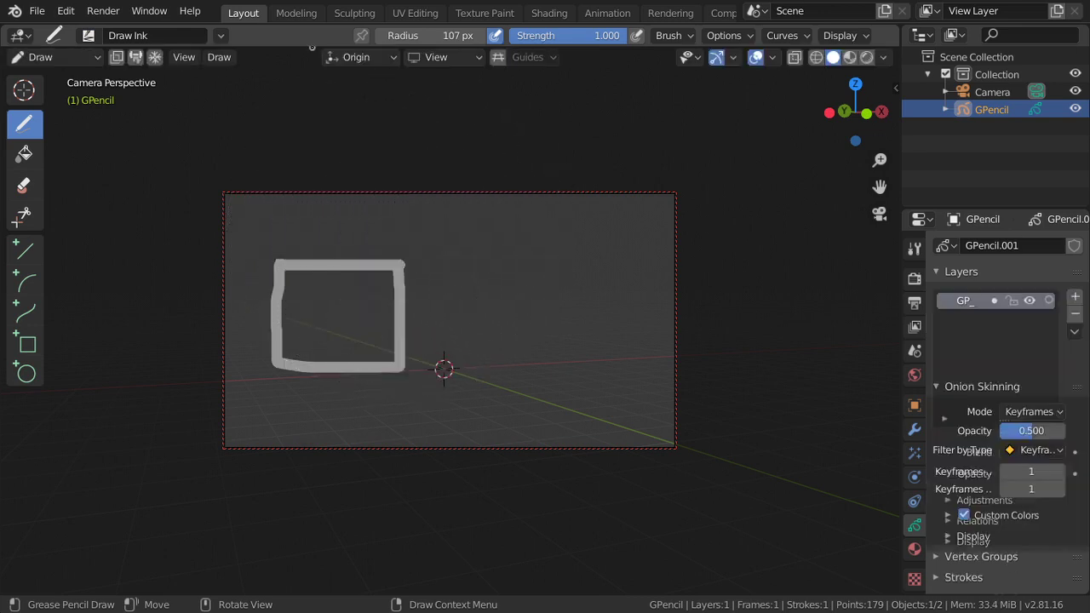
- Draw the house's roof, side wall, ridge, door and stand, then return to Object Mode
mouse_move(301, 244)
left_mouse_down()
mouse_move(333, 206)
mouse_move(407, 265)
mouse_move(440, 242)
mouse_move(445, 330)
left_mouse_up()
left_click_drag(441, 333, 405, 371)
mouse_move(350, 209)
left_mouse_down()
mouse_move(375, 181)
mouse_move(435, 241)
left_mouse_up()
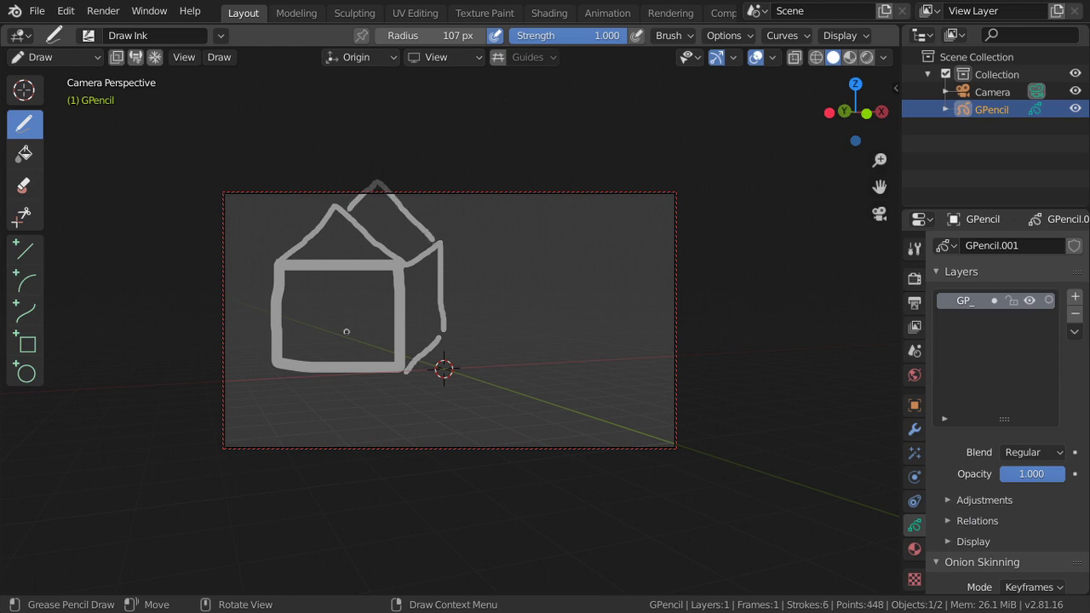
left_click_drag(344, 315, 345, 362)
mouse_move(347, 387)
left_mouse_down()
mouse_move(346, 412)
mouse_move(331, 394)
mouse_move(342, 414)
left_mouse_up()
left_click_drag(347, 407, 351, 409)
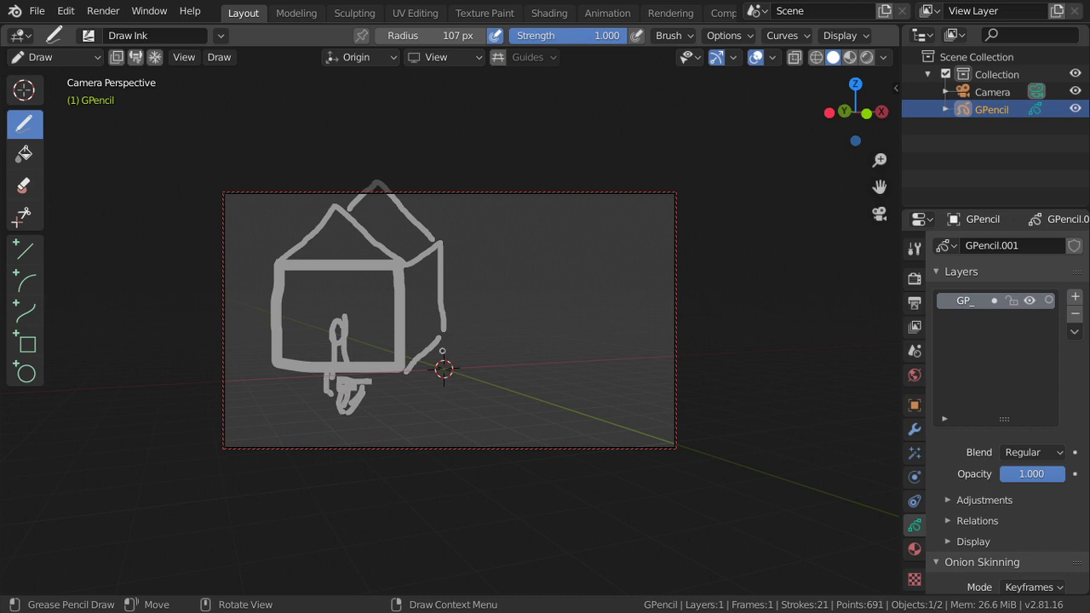
left_click(66, 55)
left_click(68, 76)
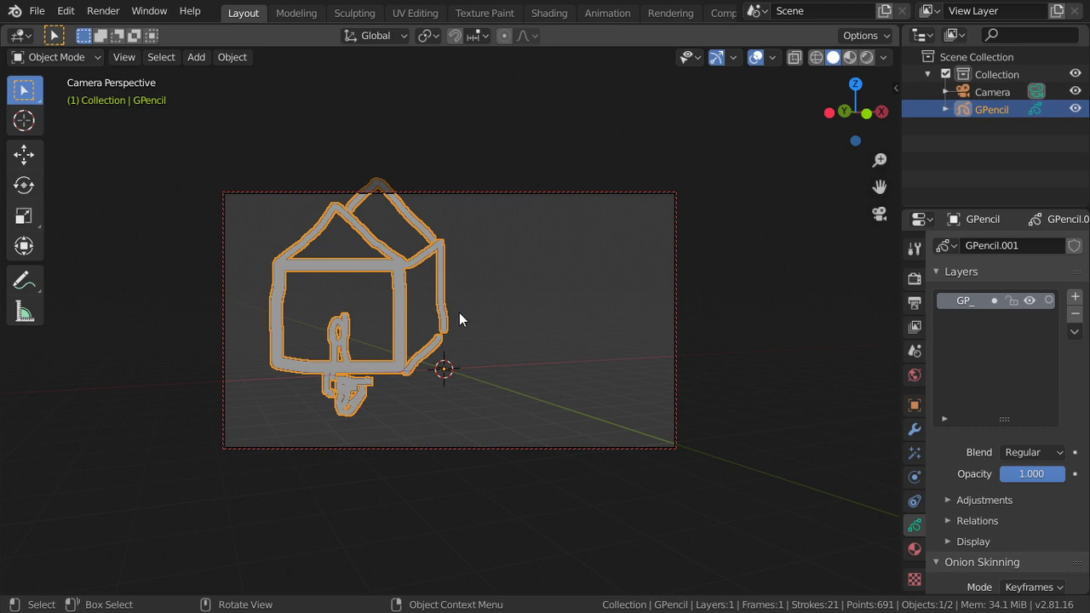
- Duplicate the house, moving the copy back along Y and right along X
key("shift+a")
mouse_move(459, 312)
key("Escape")
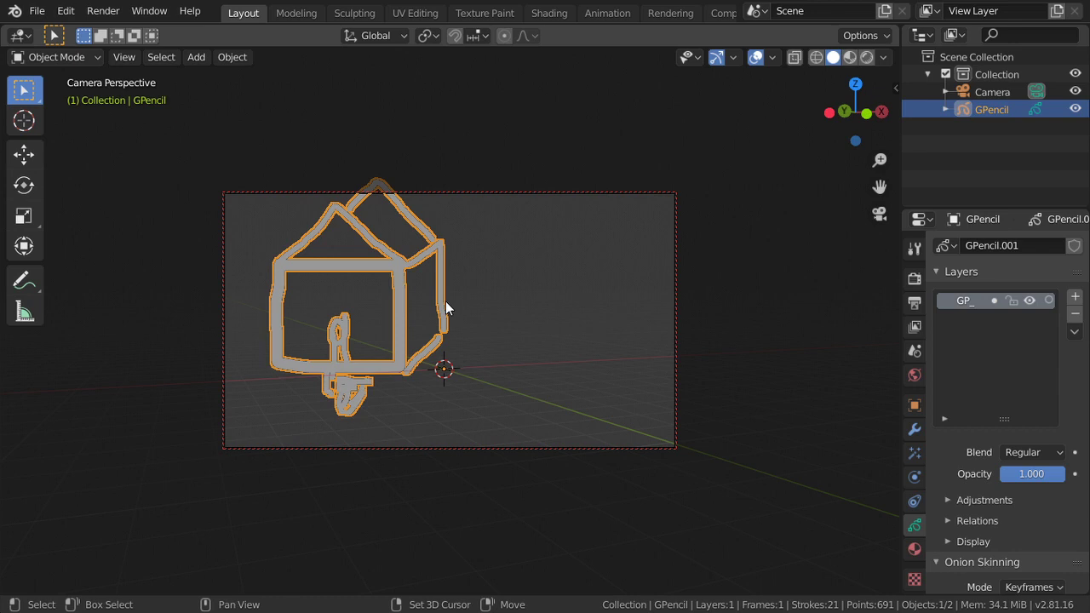
key("shift+d")
key("y")
left_click(294, 190)
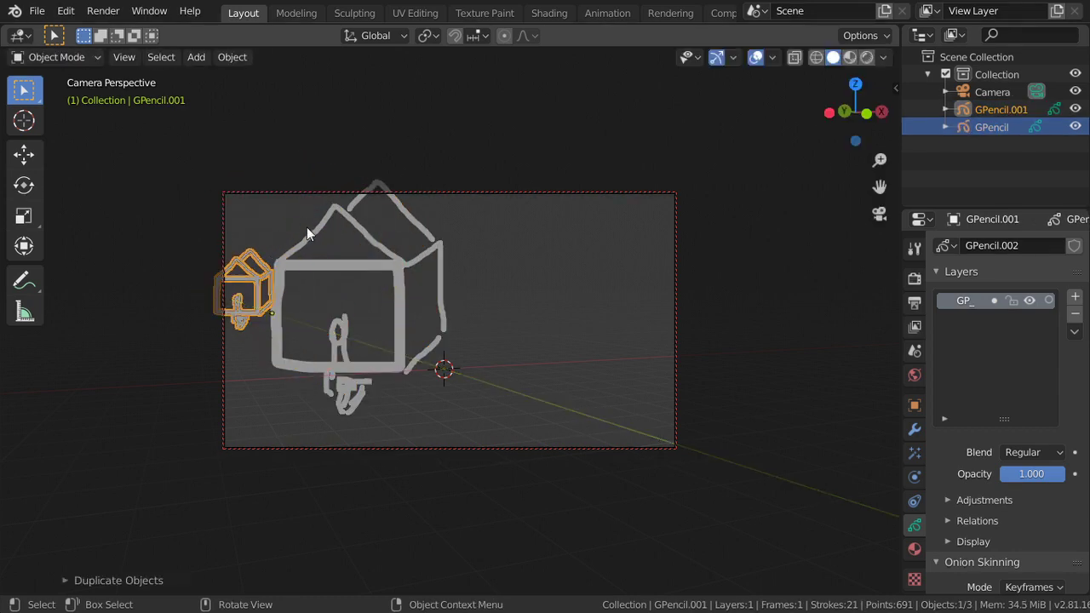
key("g")
key("x")
left_click(540, 229)
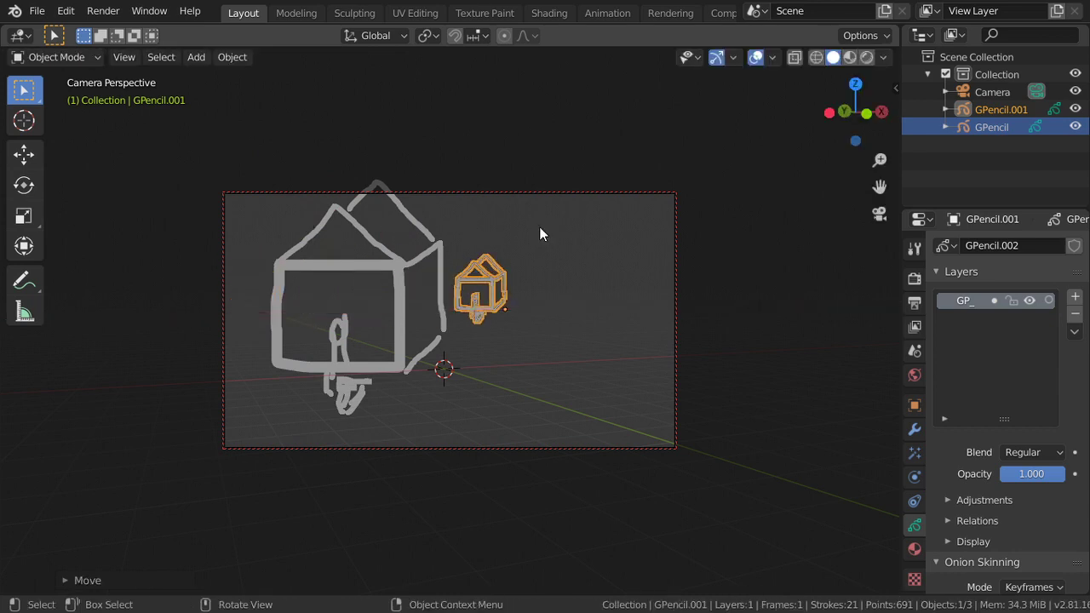
- In top view, deselect the copy and place the 3D cursor where the path starts
key("KP_0")
key("KP_7")
scroll(510, 244, "down", 6)
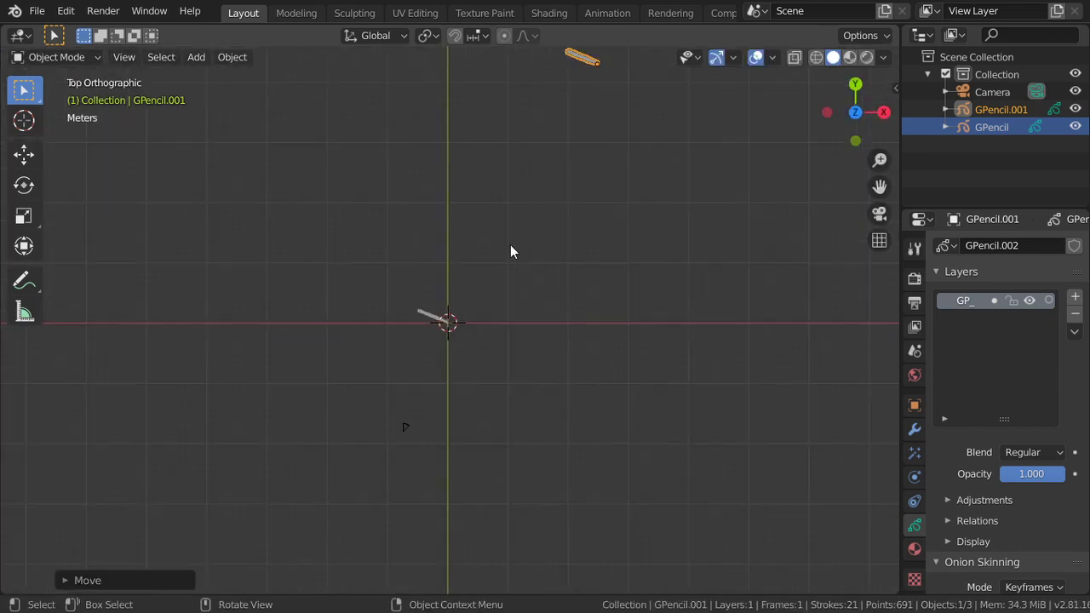
middle_click_drag(511, 247, 469, 295, "shift")
scroll(470, 295, "up", 2)
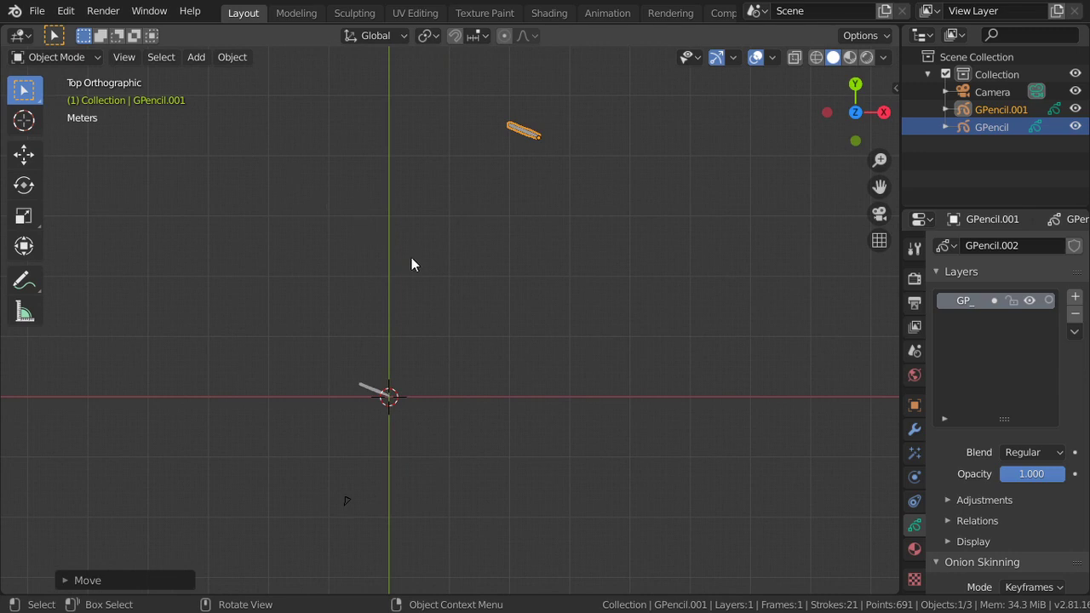
left_click(433, 259)
right_click(435, 259, "shift")
- Add a blank grease pencil object and switch it to Draw mode
key("shift+a")
mouse_move(436, 258)
left_click(502, 258)
left_click(86, 58)
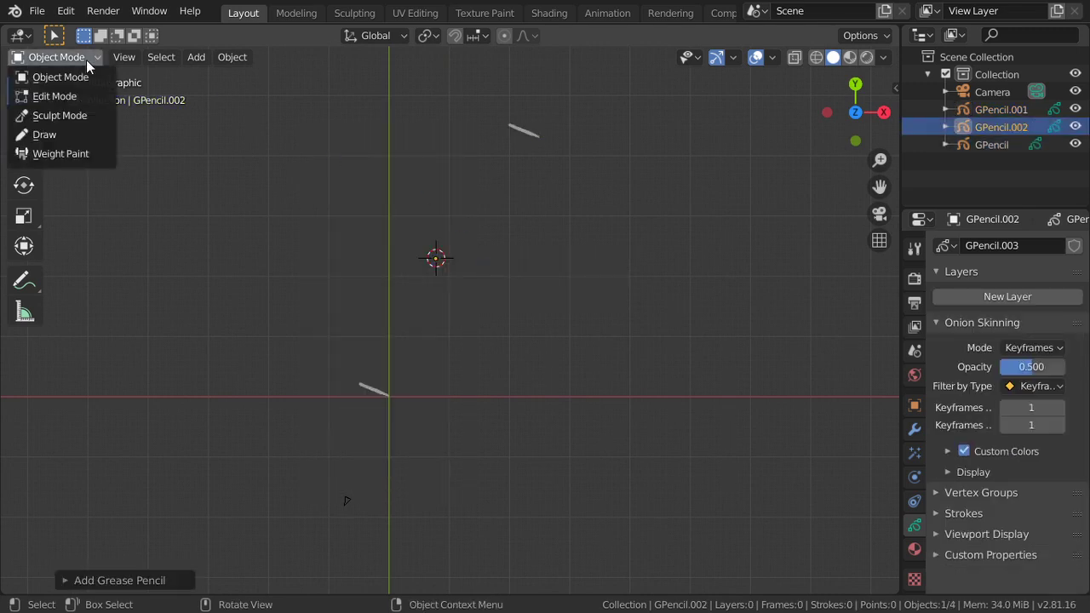
left_click(74, 133)
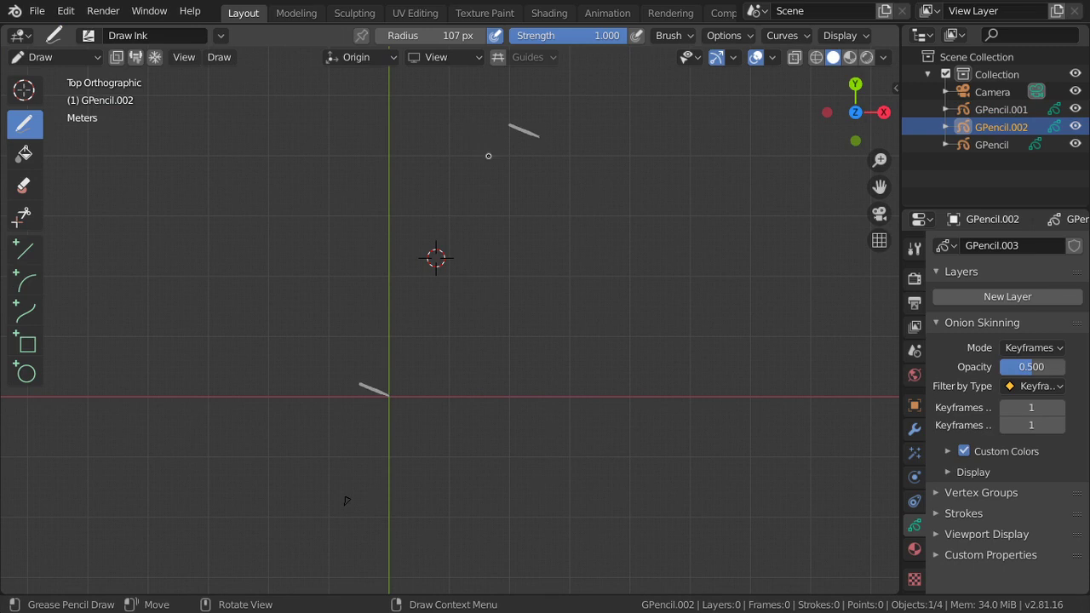
- Draw the path's two edges with 116 px and 134 px Draw Ink brushes
key("f")
left_click(496, 182)
left_click_drag(518, 150, 459, 172)
key("ctrl+z")
left_click_drag(518, 150, 479, 175)
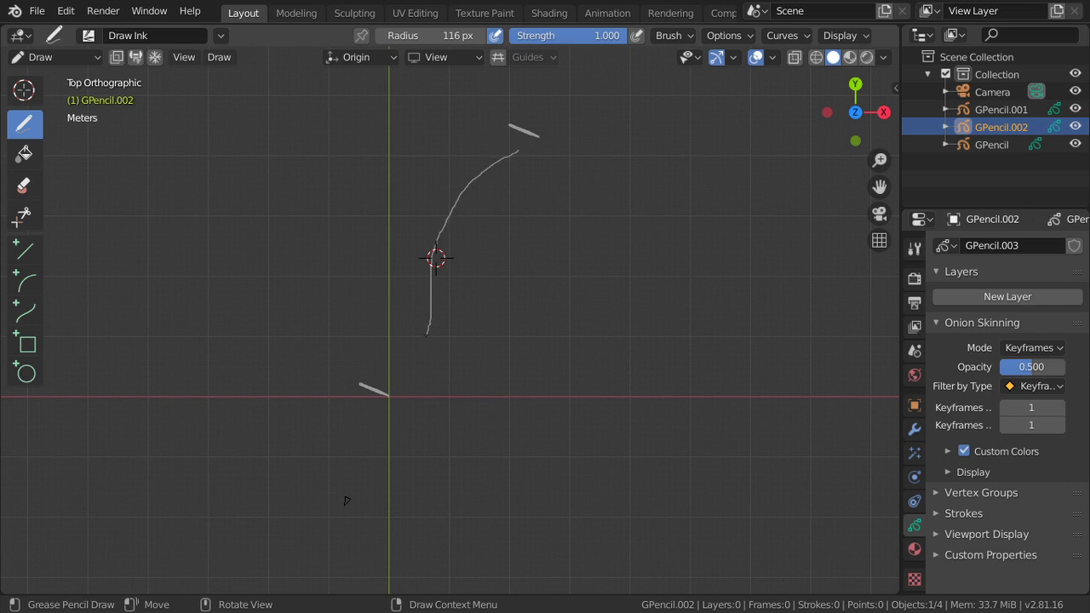
scroll(523, 149, "up", 4)
key("f")
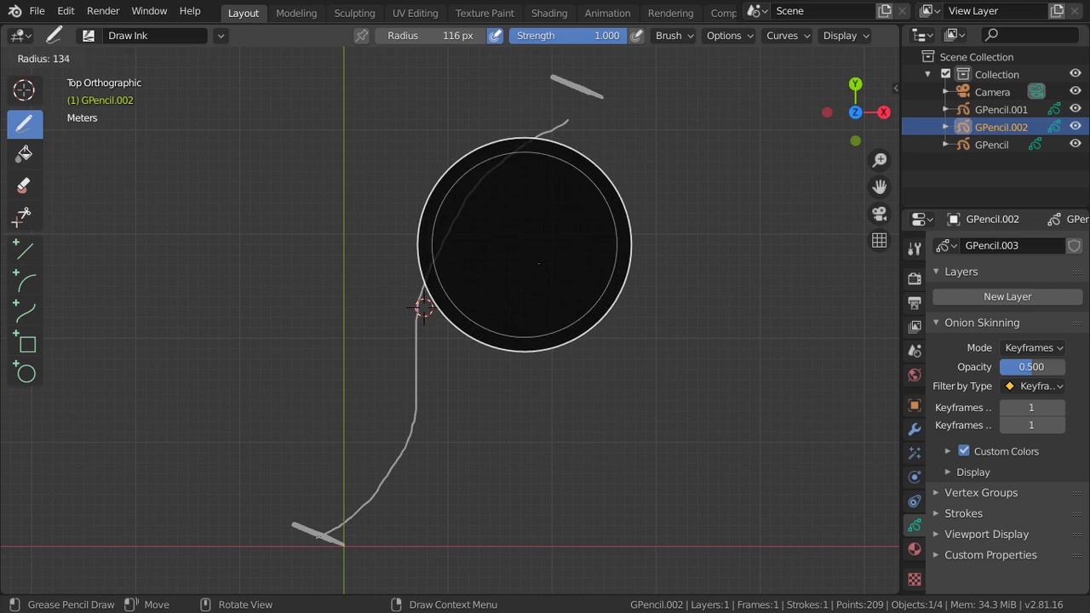
left_click(560, 123)
mouse_move(567, 101)
left_mouse_down()
mouse_move(474, 159)
mouse_move(434, 211)
mouse_move(370, 440)
mouse_move(321, 519)
left_mouse_up()
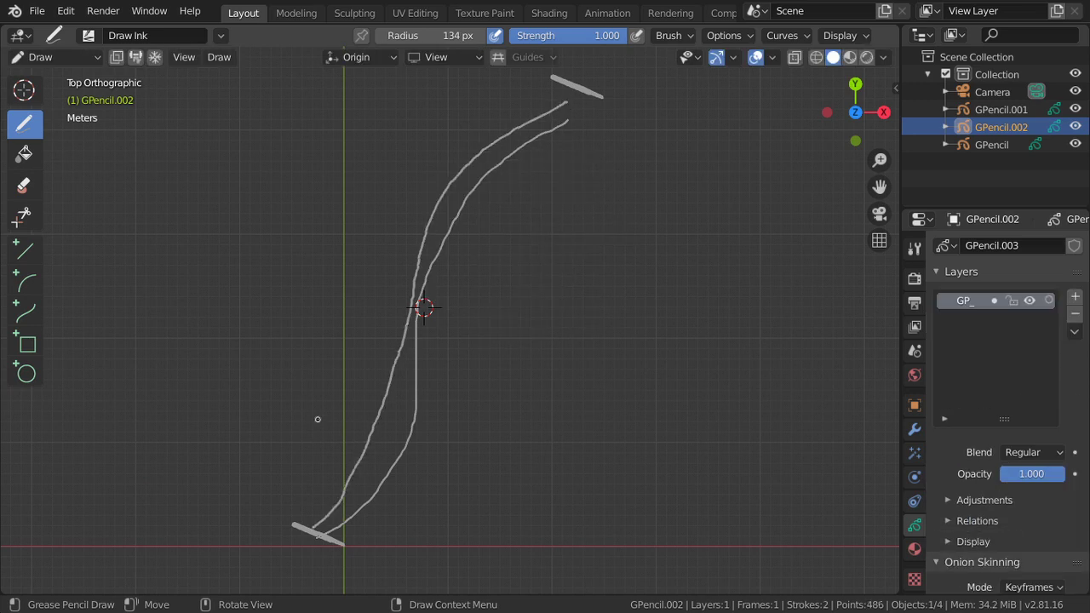
- Switch to the Draw Noise brush and add a hooked 206 px stroke near the top curve
left_click(149, 35)
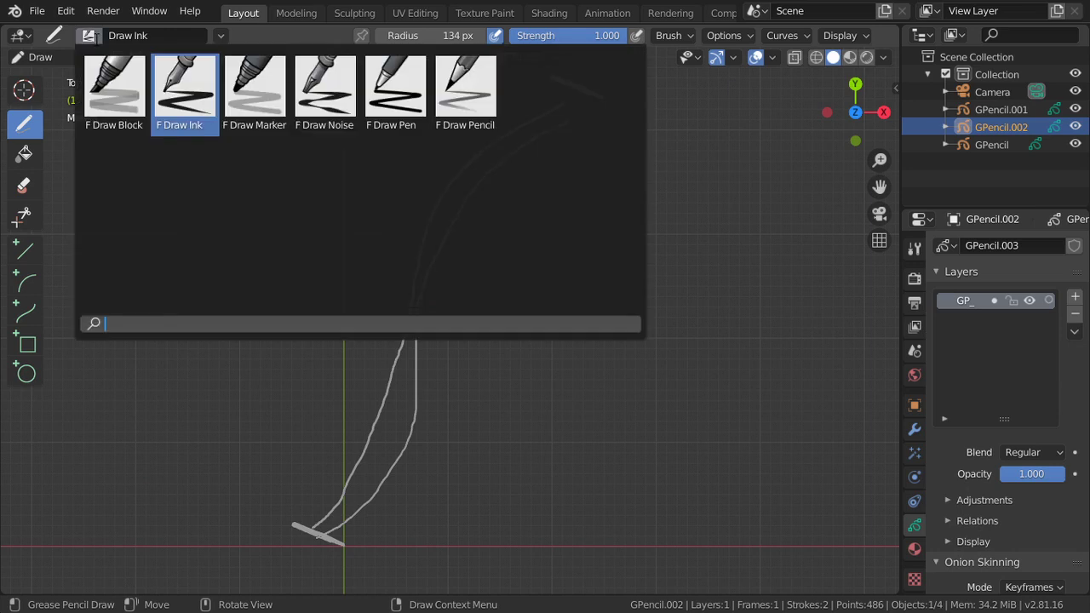
left_click(325, 92)
key("f")
left_click(516, 172)
left_click_drag(499, 140, 541, 130)
key("ctrl+z")
key("f")
left_click(535, 207)
left_click_drag(534, 144, 509, 164)
- Shade the path from top to bottom with a 289 px noise brush, then view through the camera
left_click_drag(443, 35, 477, 35)
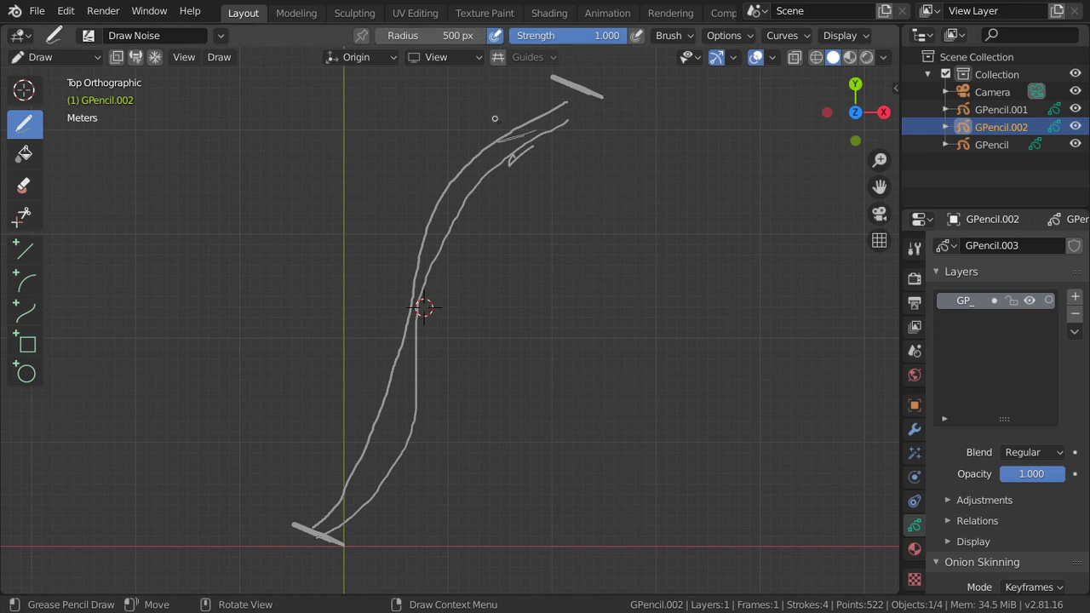
scroll(553, 124, "up", 5)
middle_click_drag(511, 171, 468, 341, "shift")
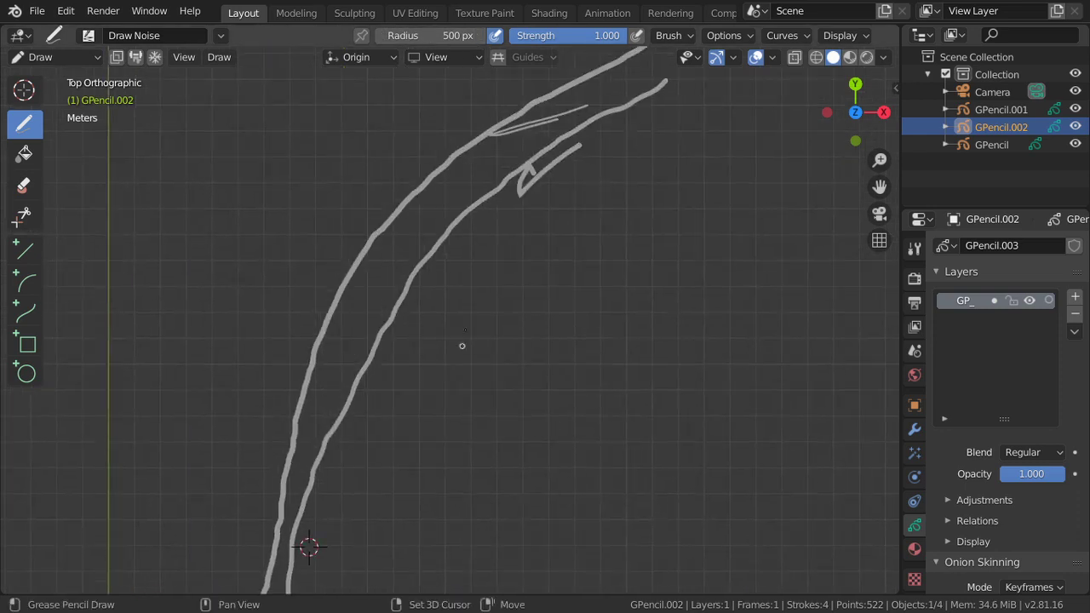
scroll(471, 128, "up", 2)
mouse_move(471, 127)
left_mouse_down()
mouse_move(406, 164)
mouse_move(332, 264)
mouse_move(307, 375)
mouse_move(332, 382)
left_mouse_up()
middle_click_drag(331, 383, 393, 248, "shift")
mouse_move(416, 239)
left_mouse_down()
mouse_move(219, 440)
mouse_move(251, 451)
mouse_move(245, 498)
left_mouse_up()
scroll(341, 292, "down", 8)
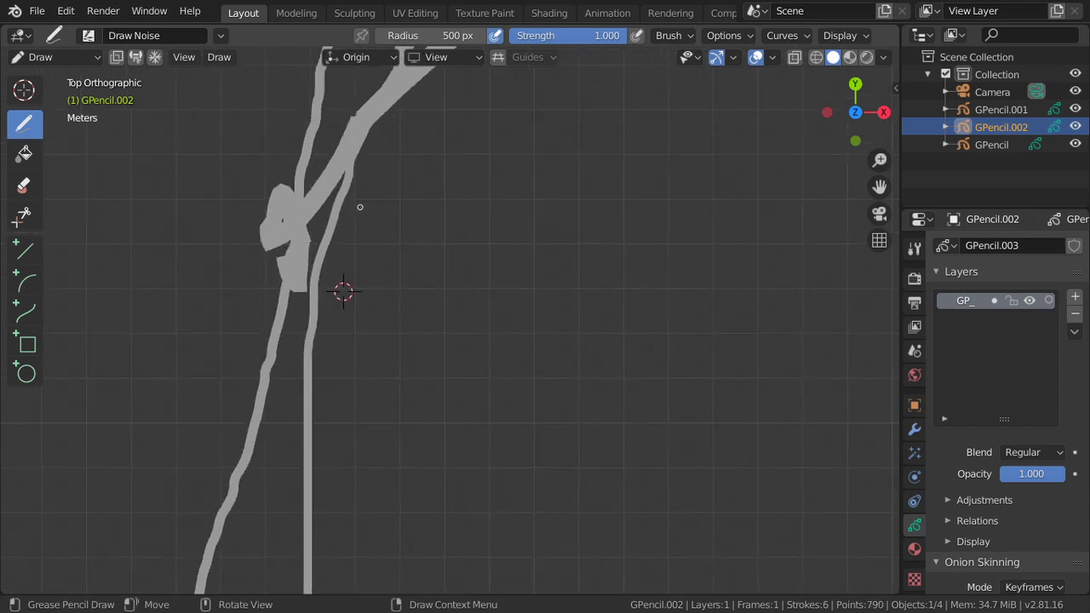
mouse_move(417, 362)
left_mouse_down()
mouse_move(396, 421)
mouse_move(343, 490)
mouse_move(399, 404)
mouse_move(474, 165)
mouse_move(545, 87)
mouse_move(591, 68)
mouse_move(545, 97)
mouse_move(472, 185)
left_mouse_up()
mouse_move(431, 298)
left_mouse_down()
mouse_move(414, 409)
mouse_move(352, 491)
left_mouse_up()
key("KP_0")
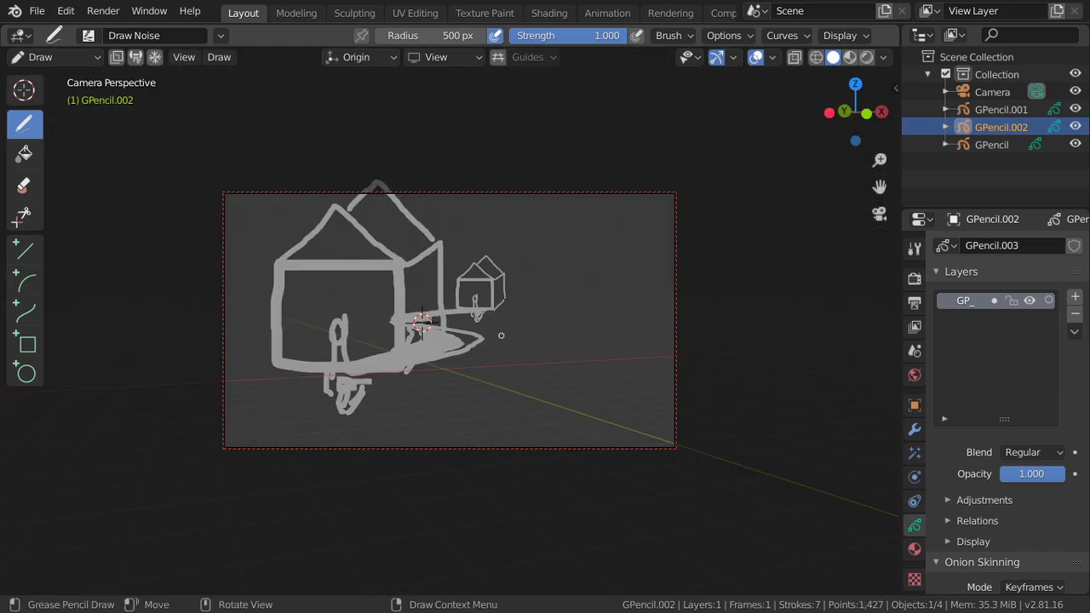
- In Object Mode, move the selected camera to about X -3.23, Y -21.91, Z 3.78
key("n")
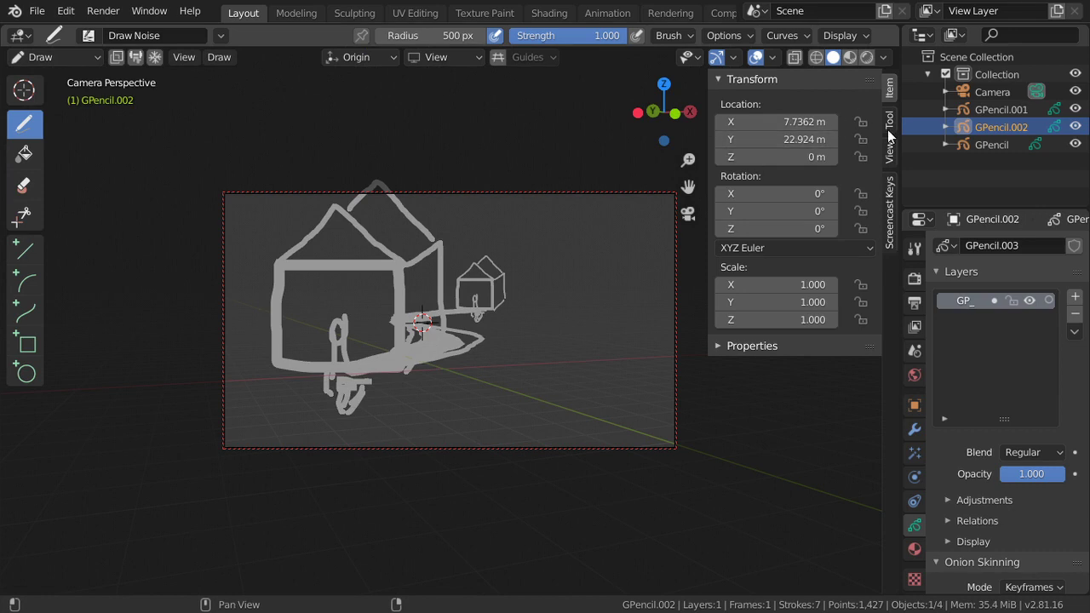
left_click(988, 92)
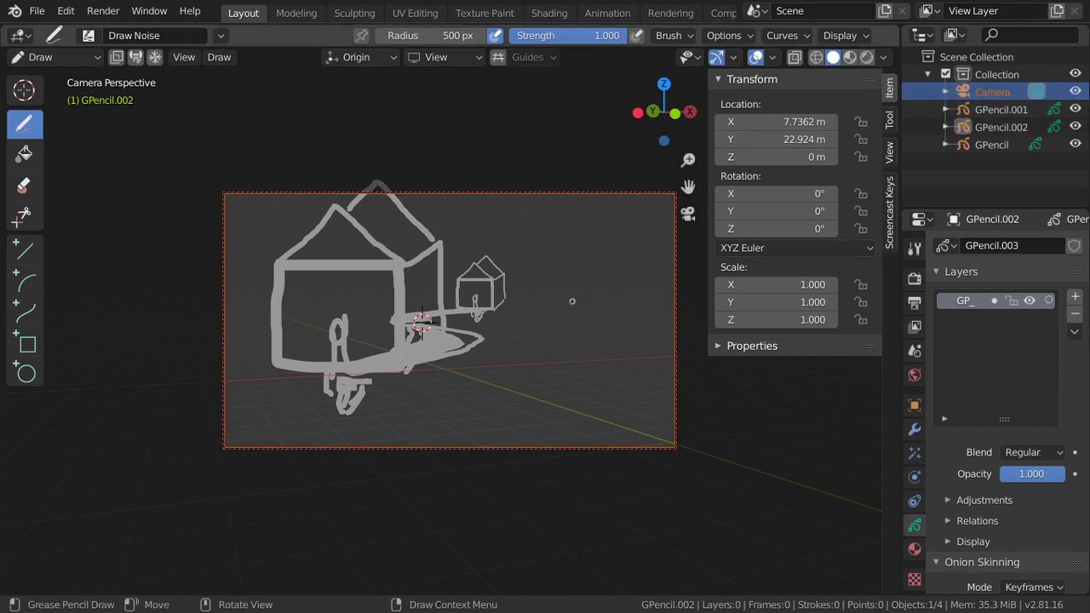
left_click(51, 57)
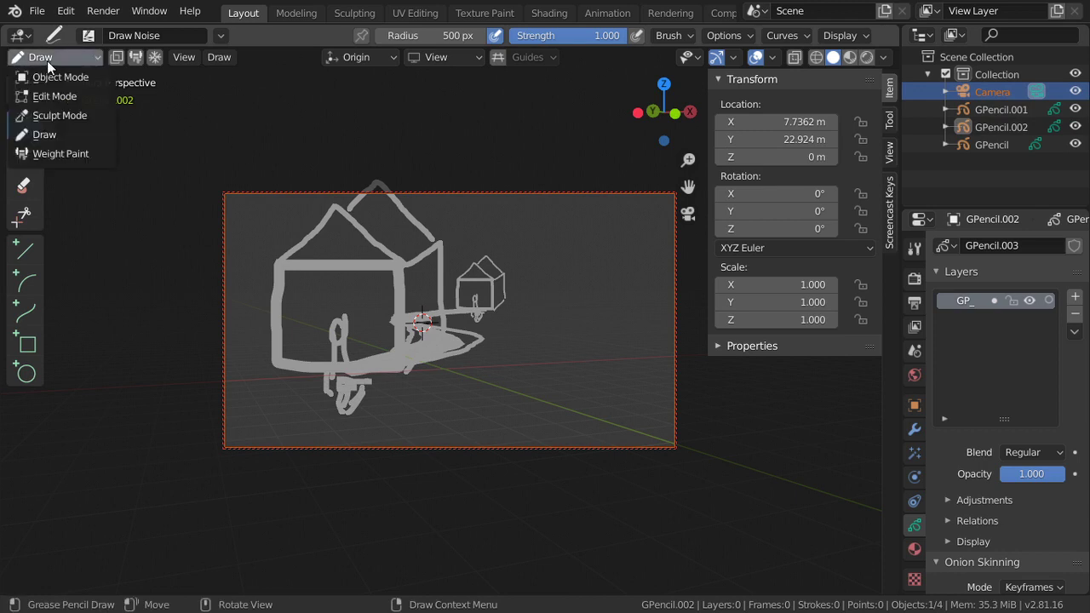
left_click(59, 76)
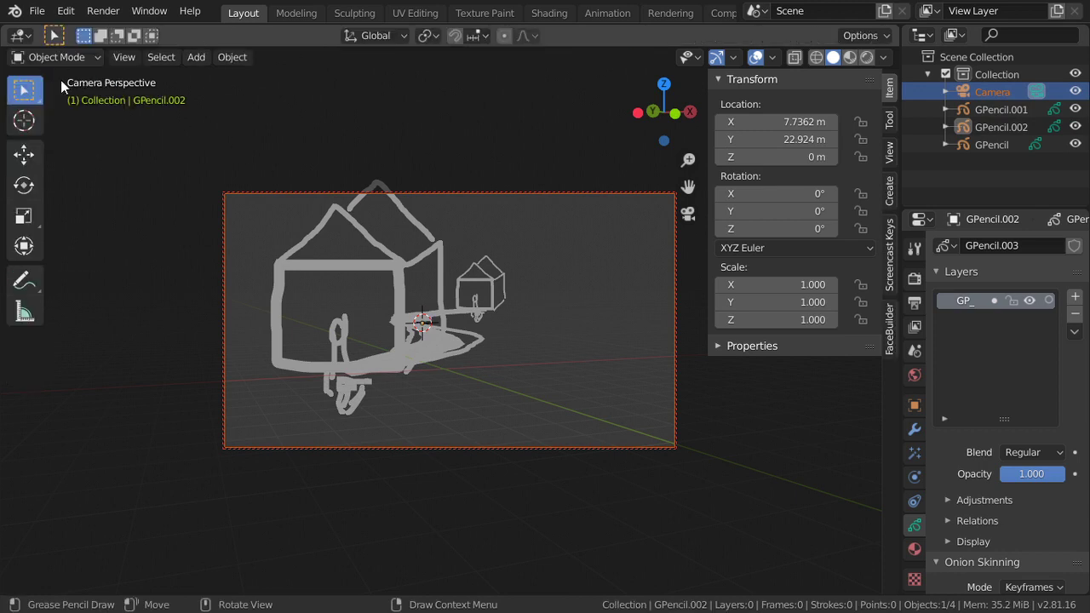
left_click(994, 96)
left_click_drag(861, 193, 852, 229)
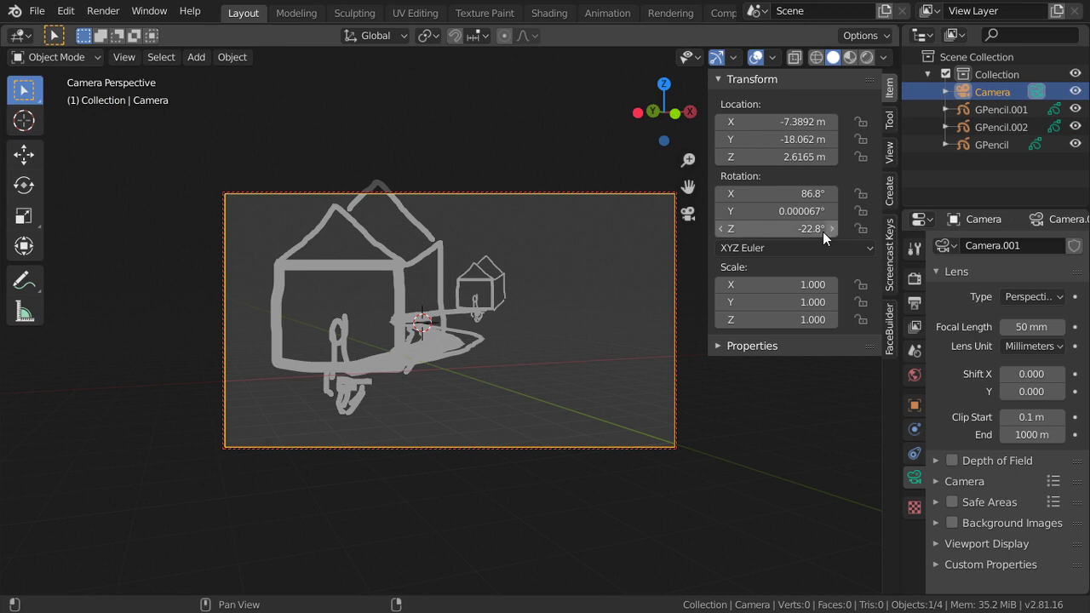
mouse_move(594, 300)
middle_mouse_down()
mouse_move(559, 300)
mouse_move(574, 302)
mouse_move(538, 312)
mouse_move(538, 324)
mouse_move(546, 316)
middle_mouse_up()
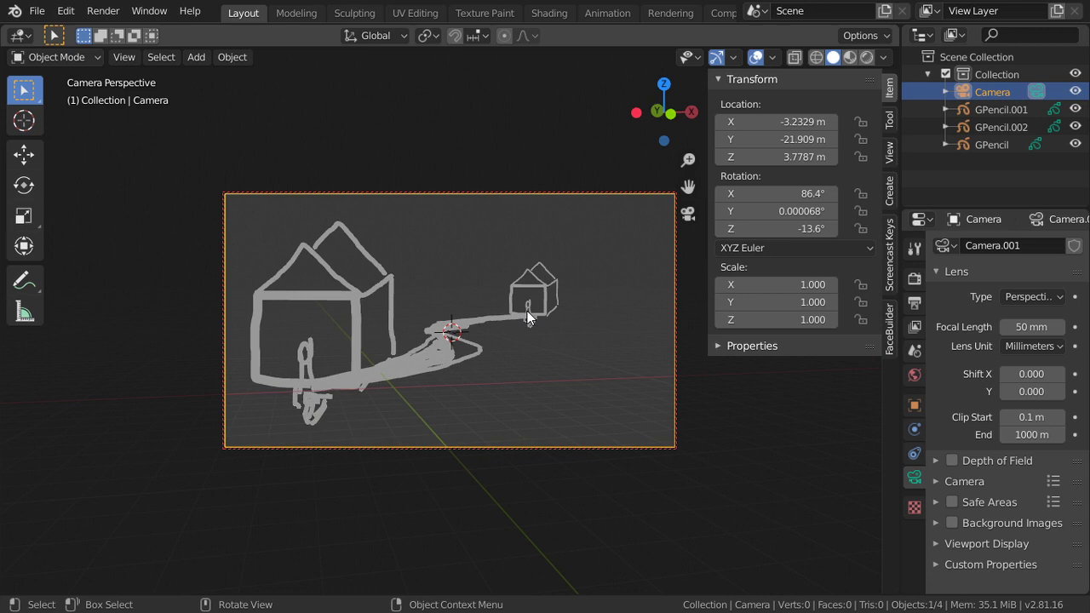
key("KP_7")
scroll(528, 311, "down", 3)
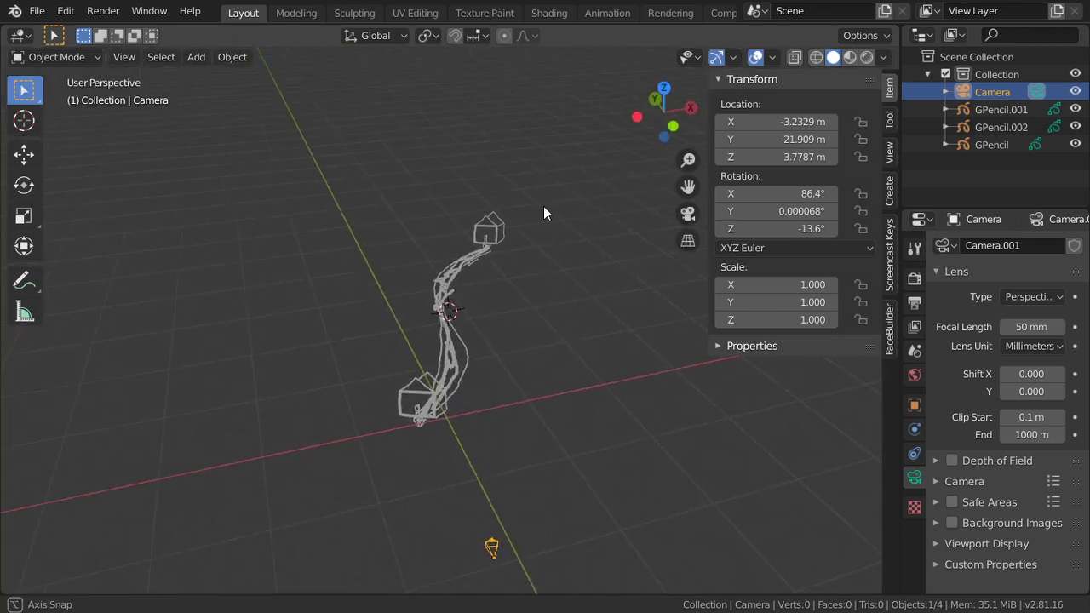